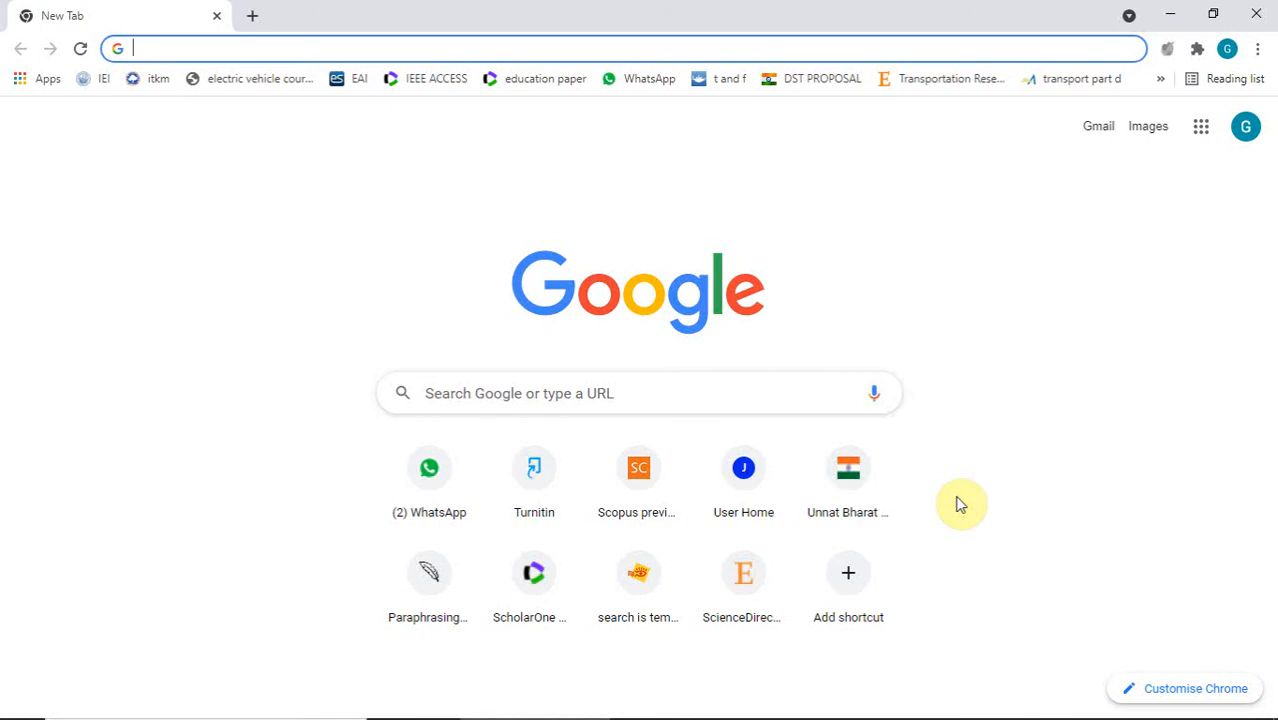
Step: Search the web for "multisim online simulator"
type("multis")
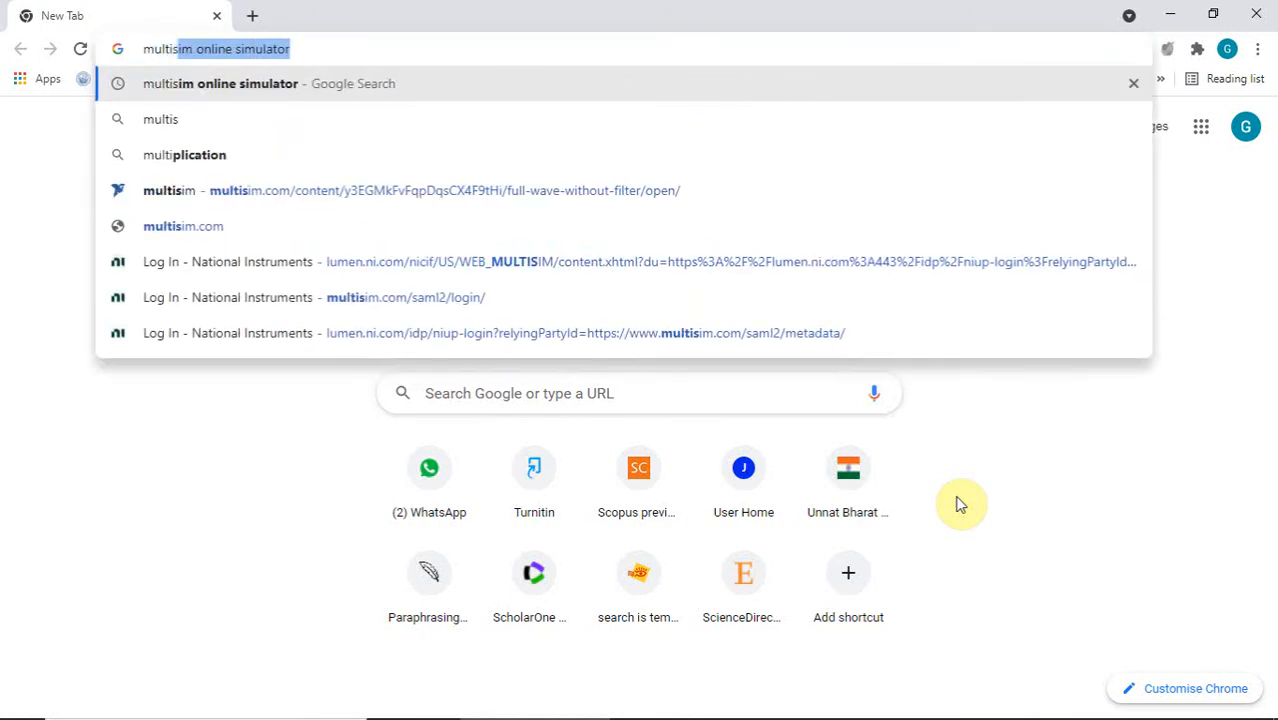
type("im online ")
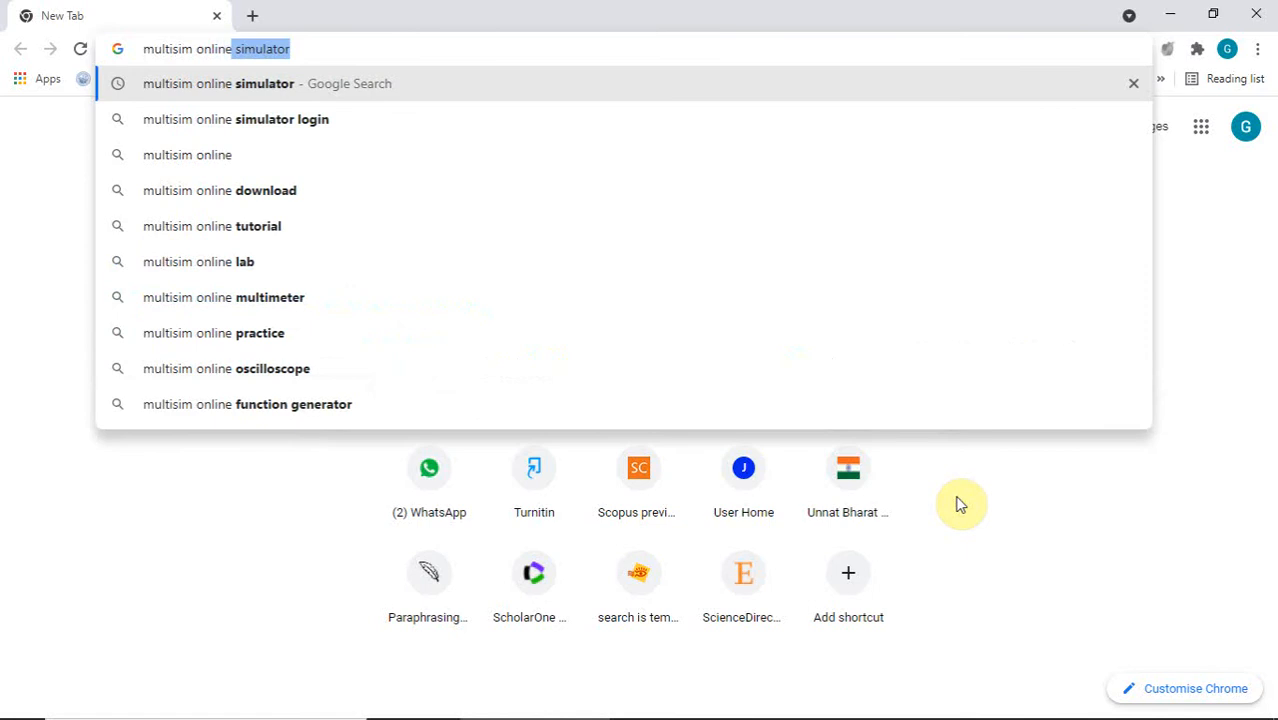
type("simula")
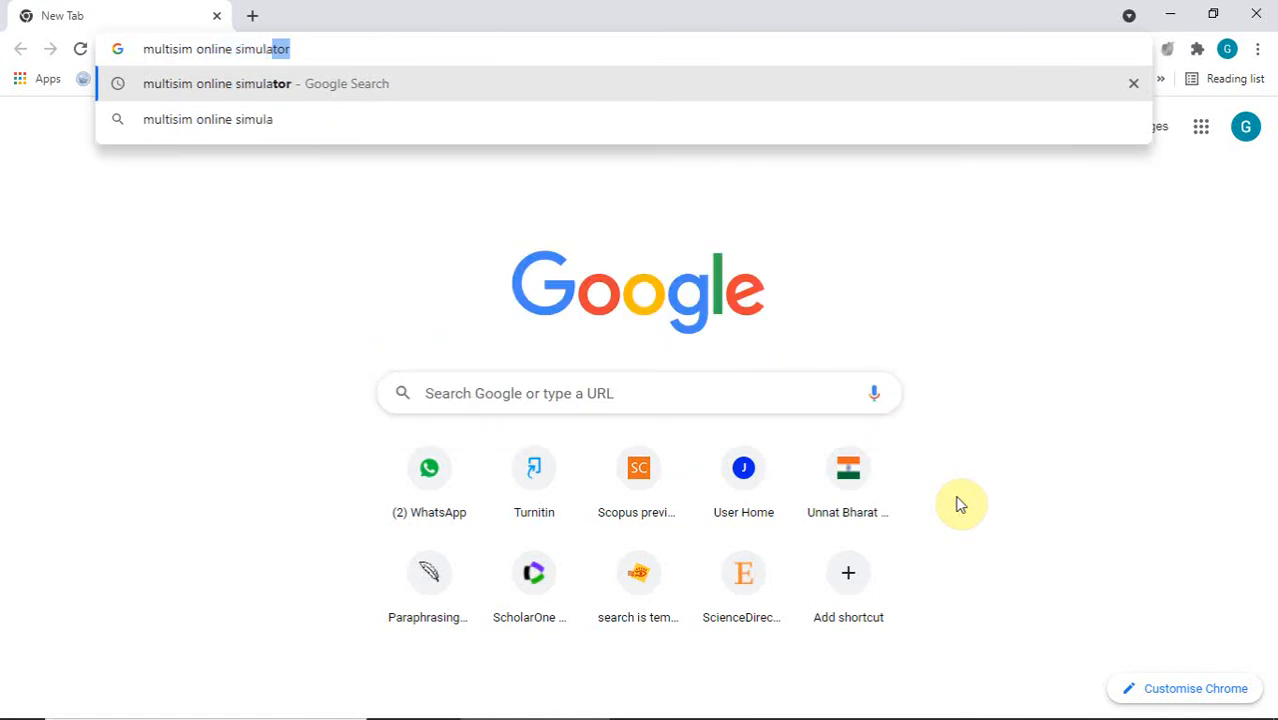
type("tor")
key("Return")
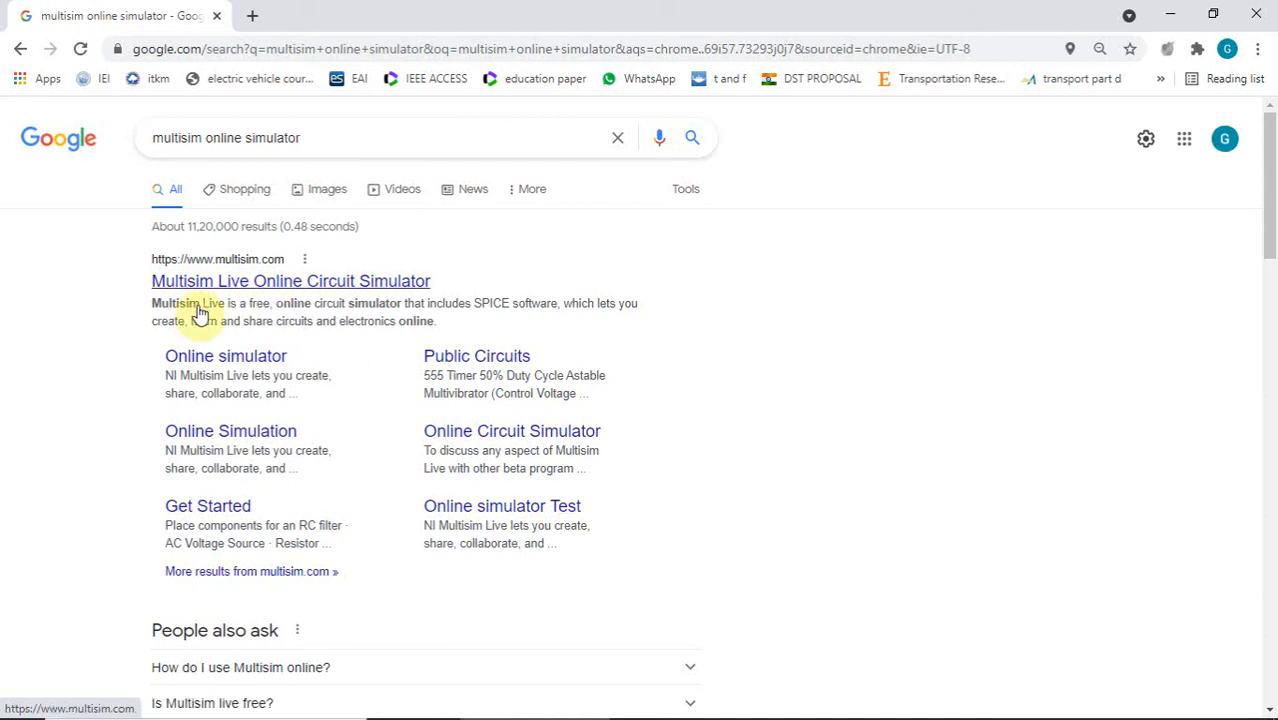
Step: Open the Multisim Live Online Circuit Simulator website from the search results and go to its account sign-up form
left_click(265, 285)
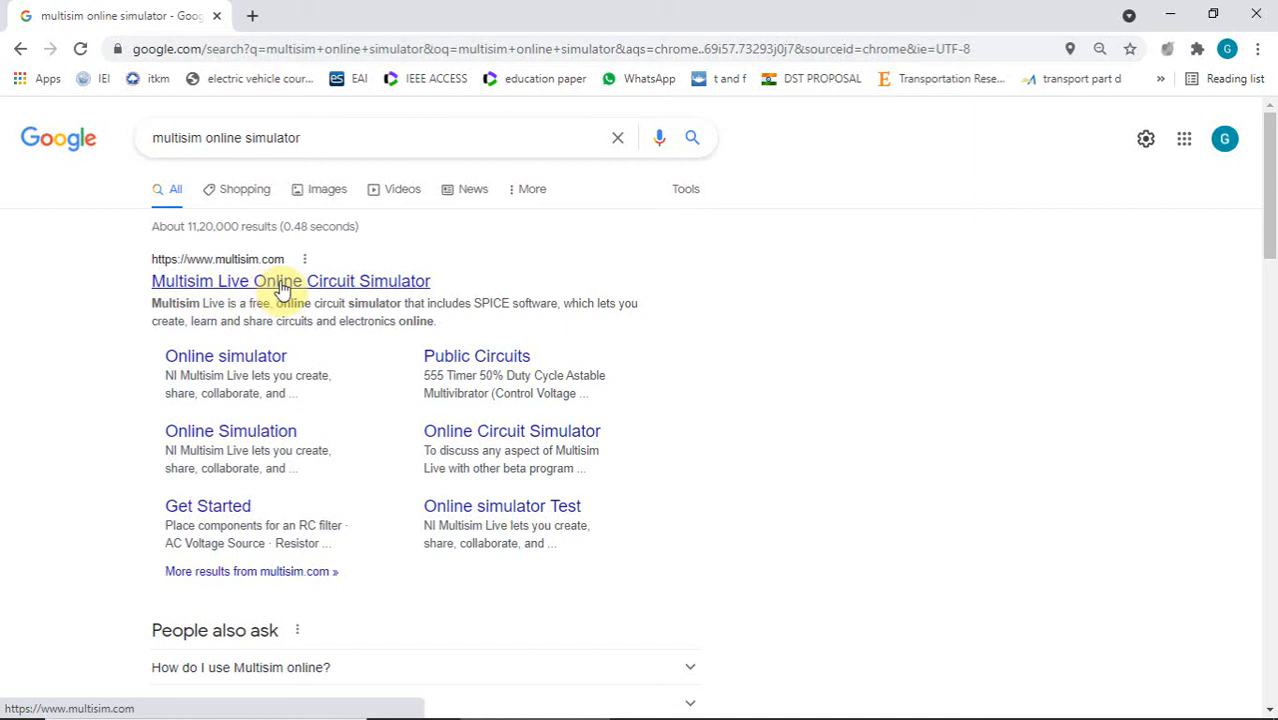
left_click(281, 287)
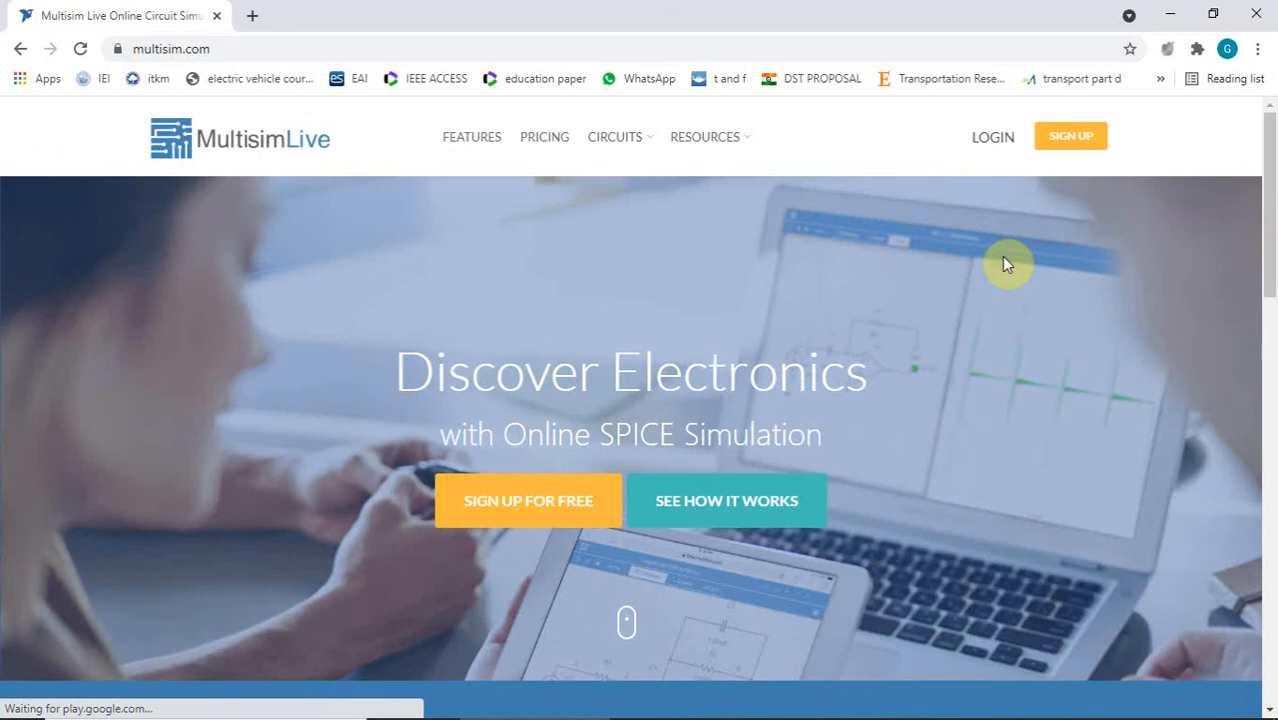
left_click(1077, 145)
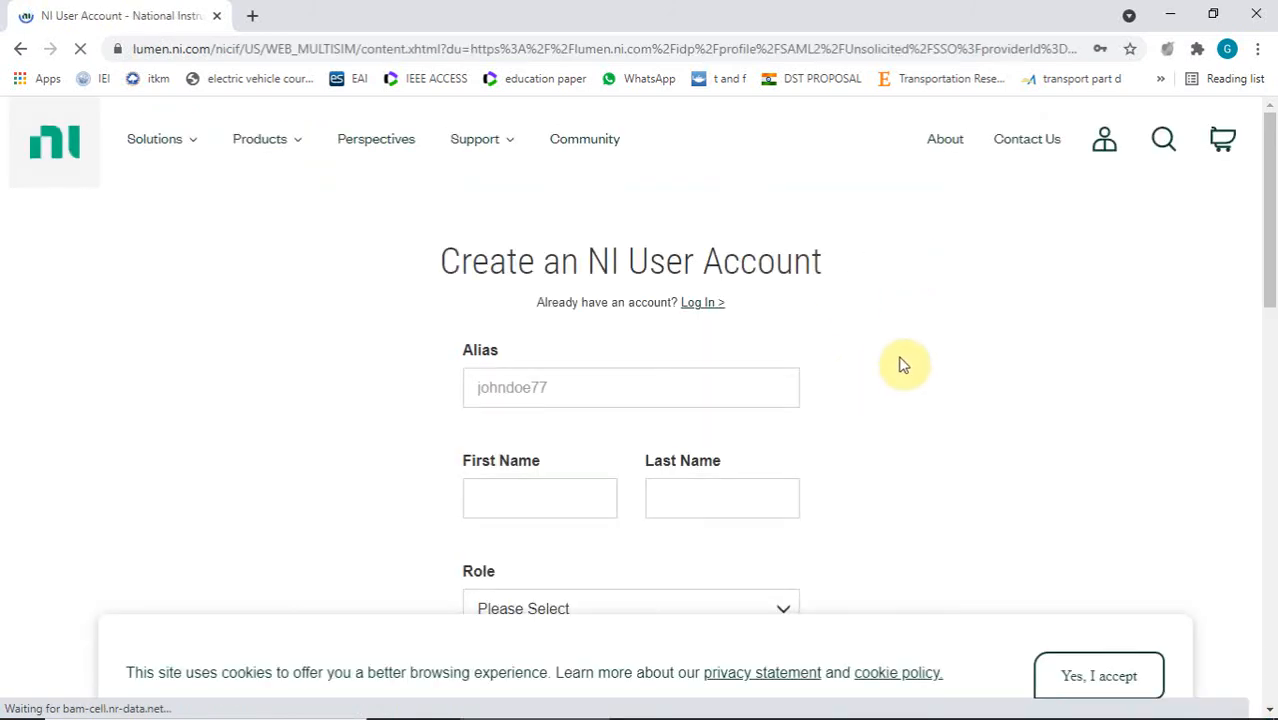
Step: Enter the alias, first name and last name in the NI user account form
scroll(901, 365, "down", 1)
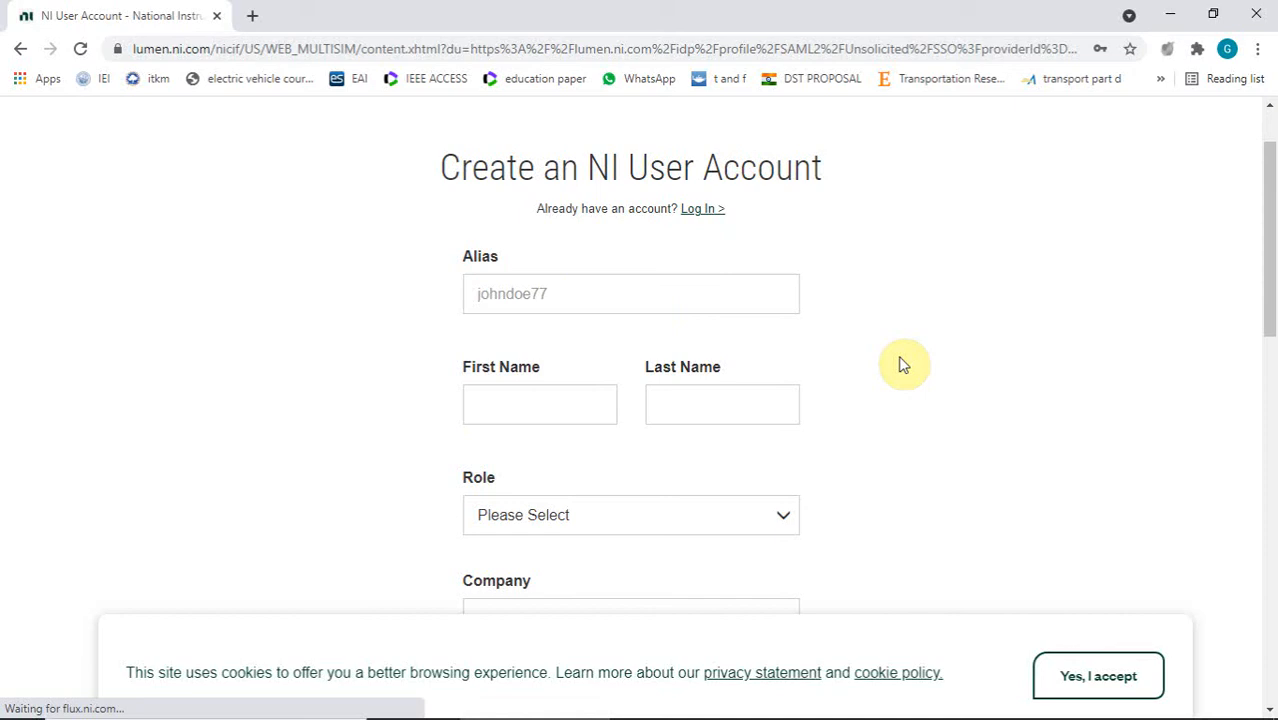
left_click(557, 296)
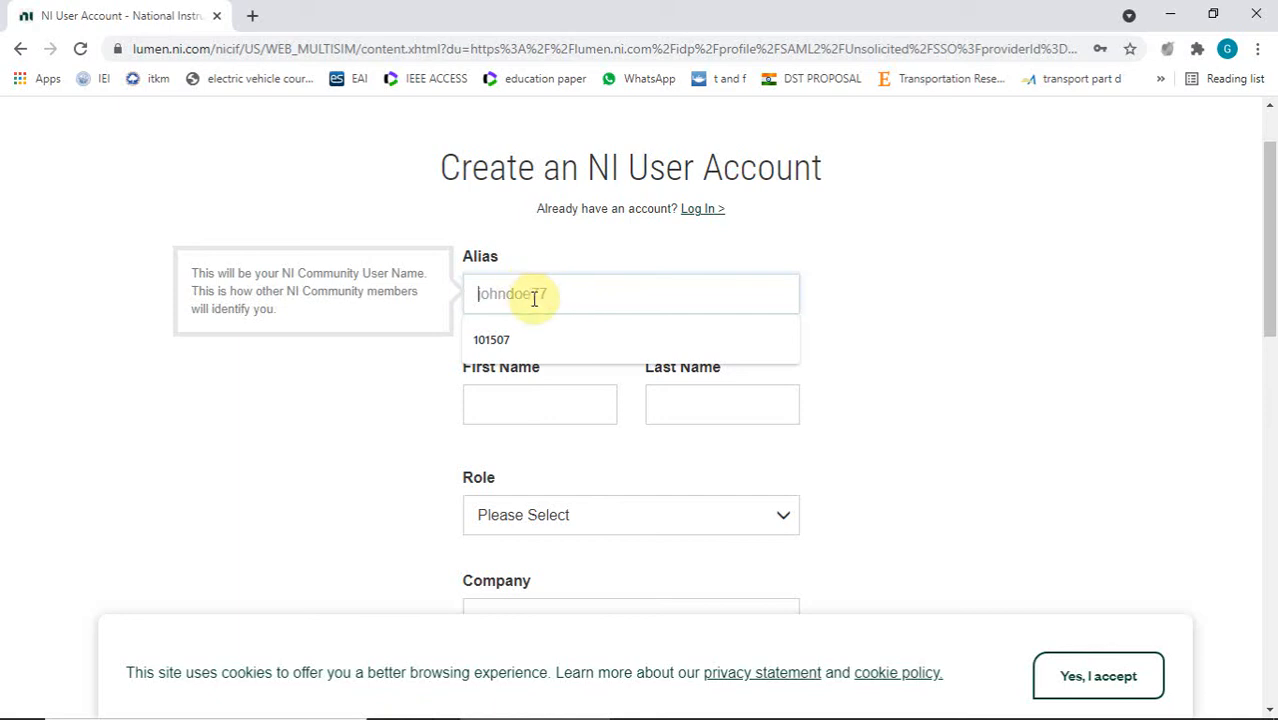
type("101507")
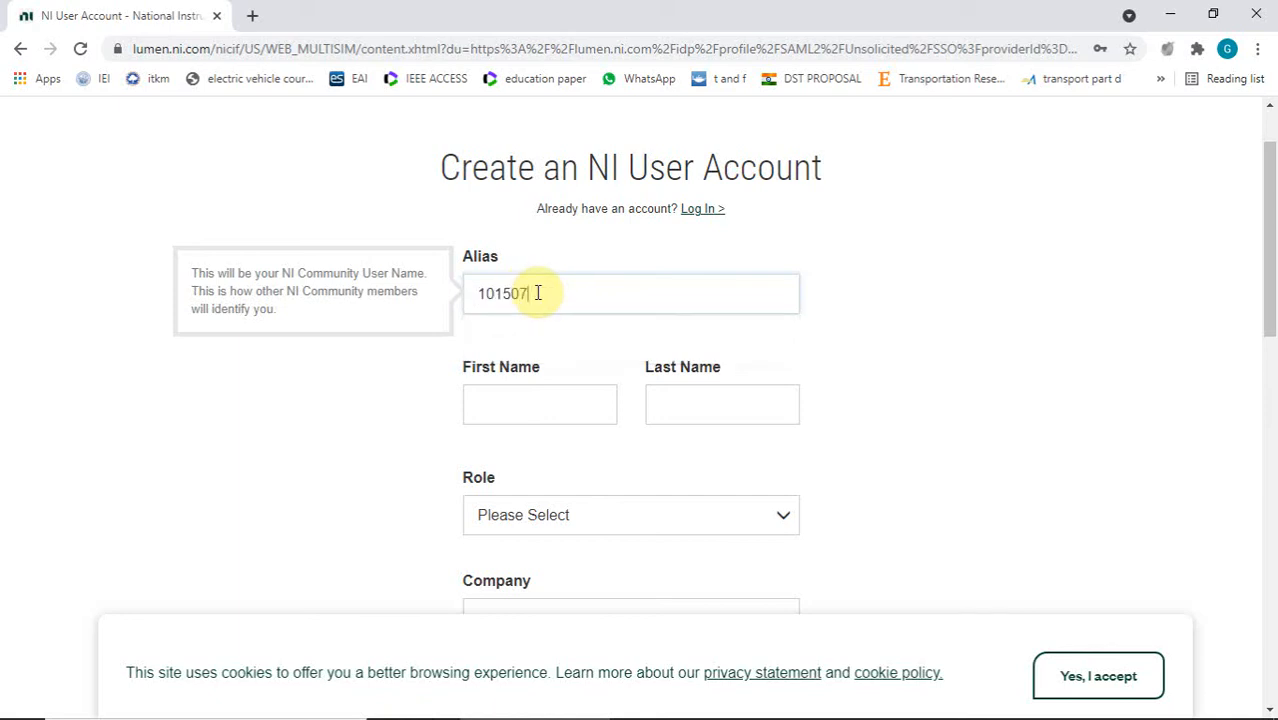
left_click(538, 408)
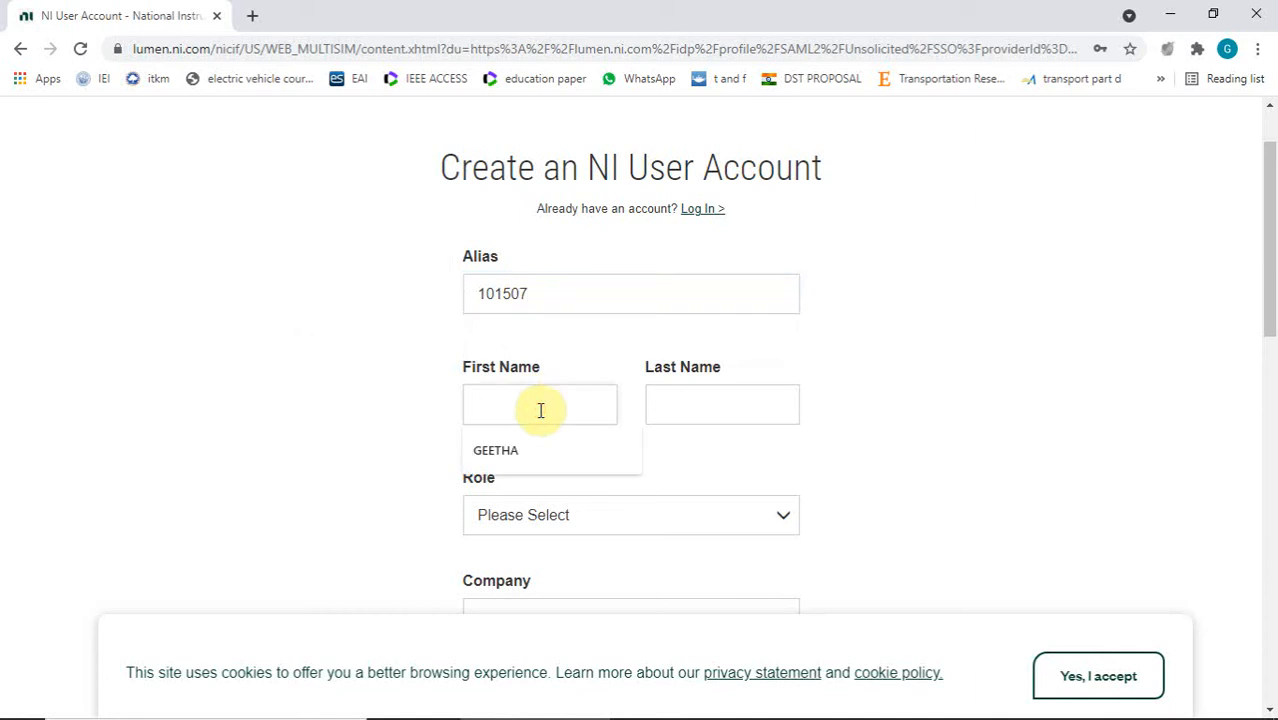
left_click(501, 455)
left_click(694, 418)
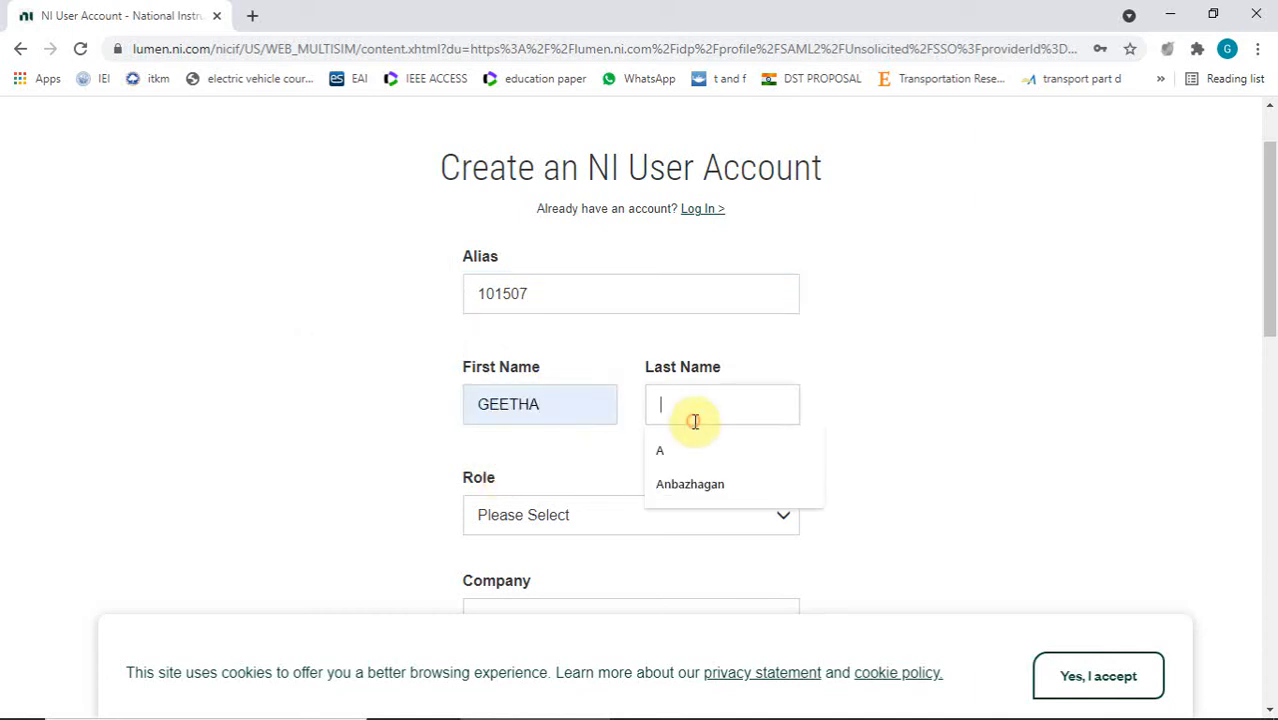
left_click(686, 481)
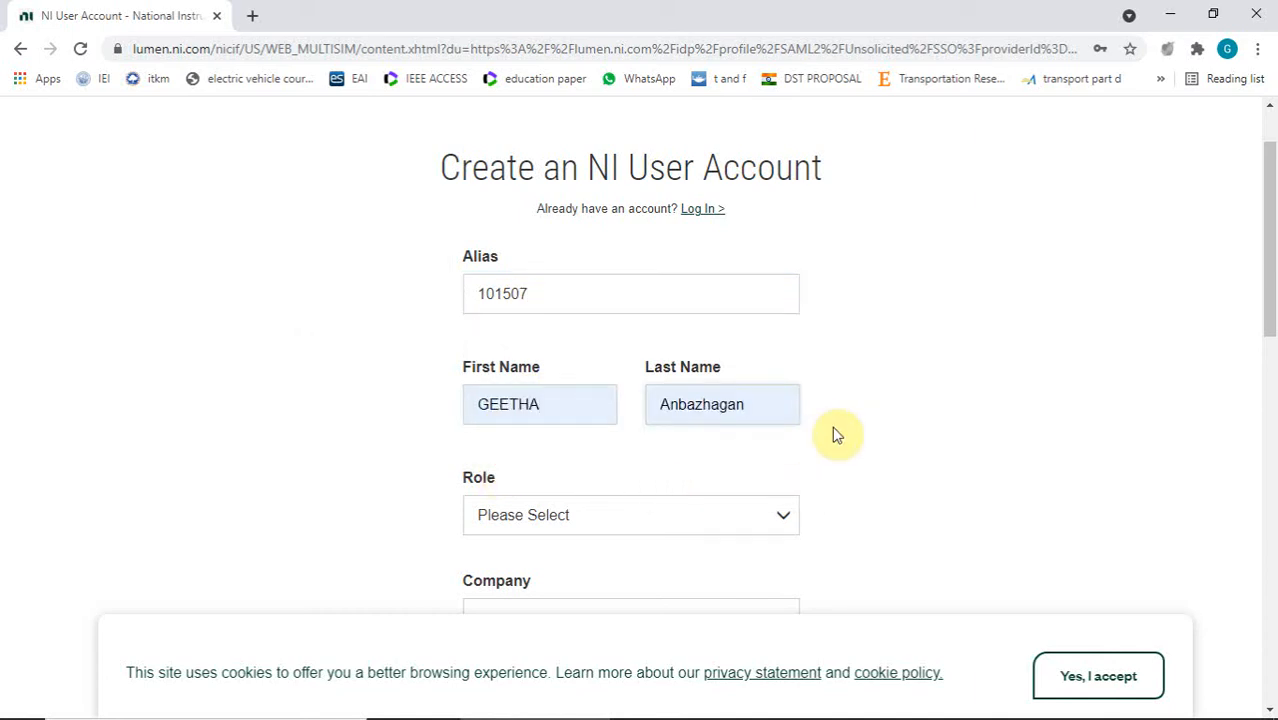
Step: Set the role to Student and the school to SRM Institute of Science and Technology
scroll(838, 433, "down", 3)
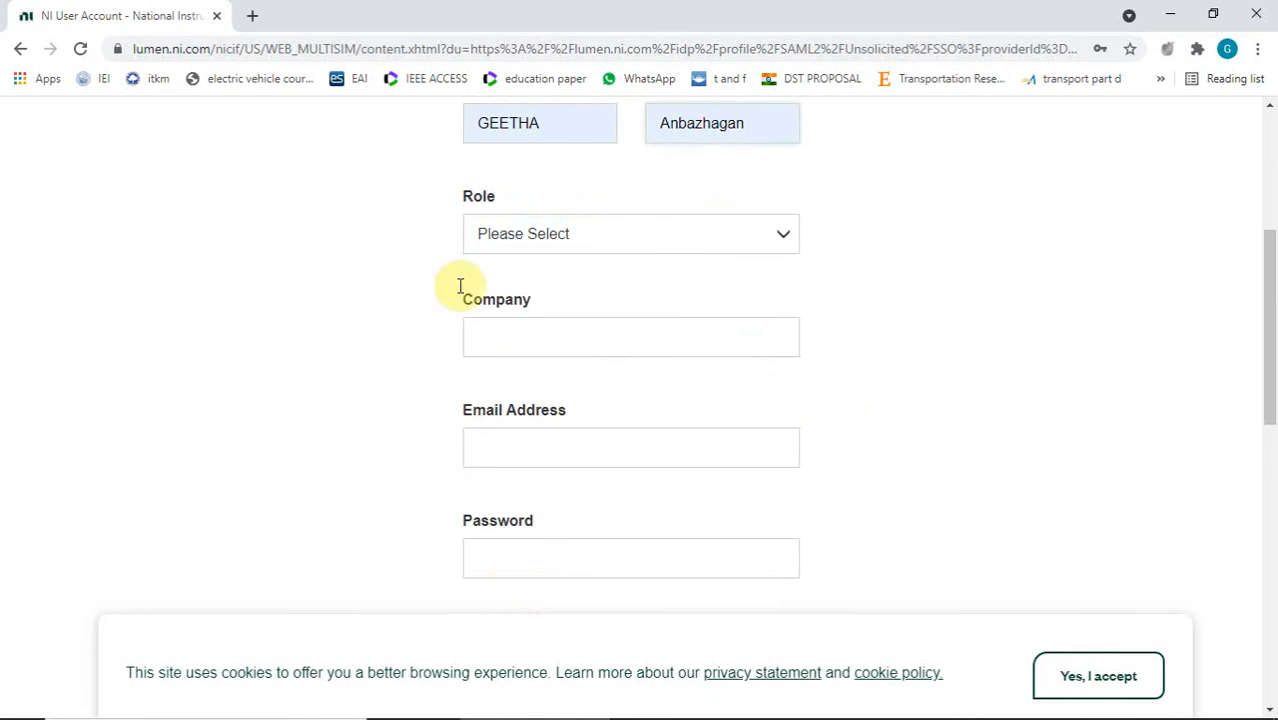
left_click(783, 238)
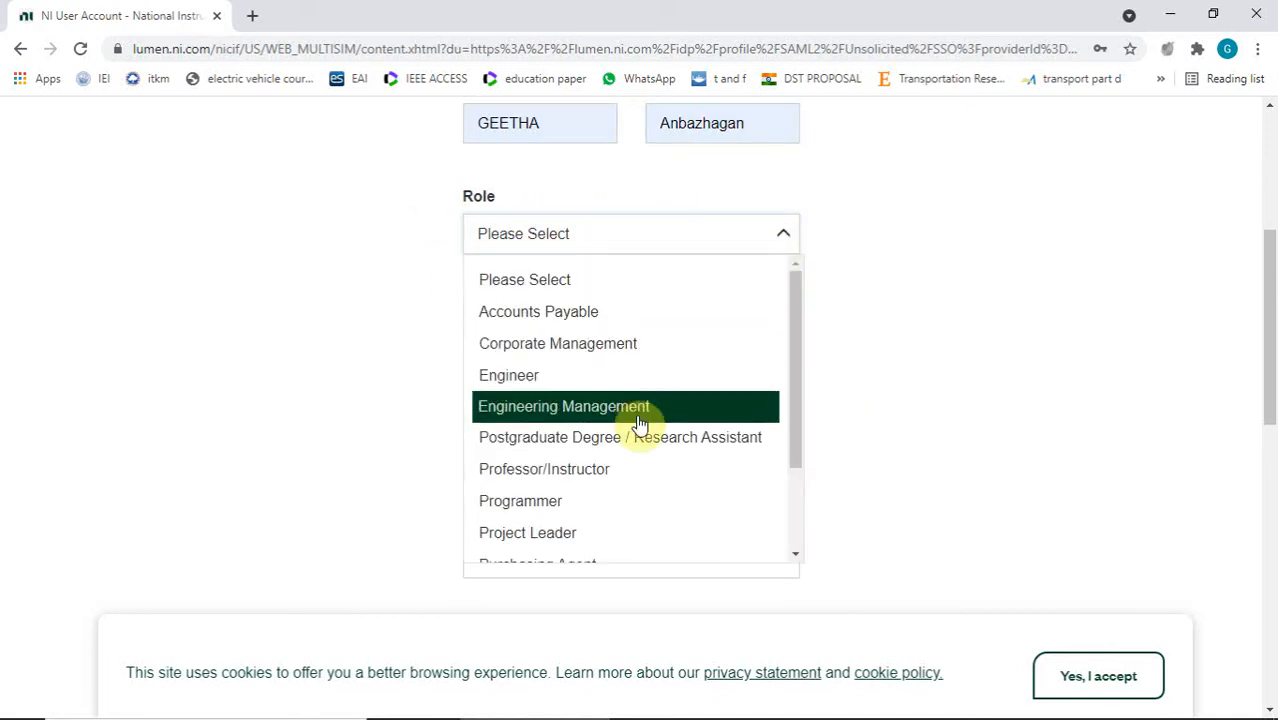
scroll(640, 420, "down", 1)
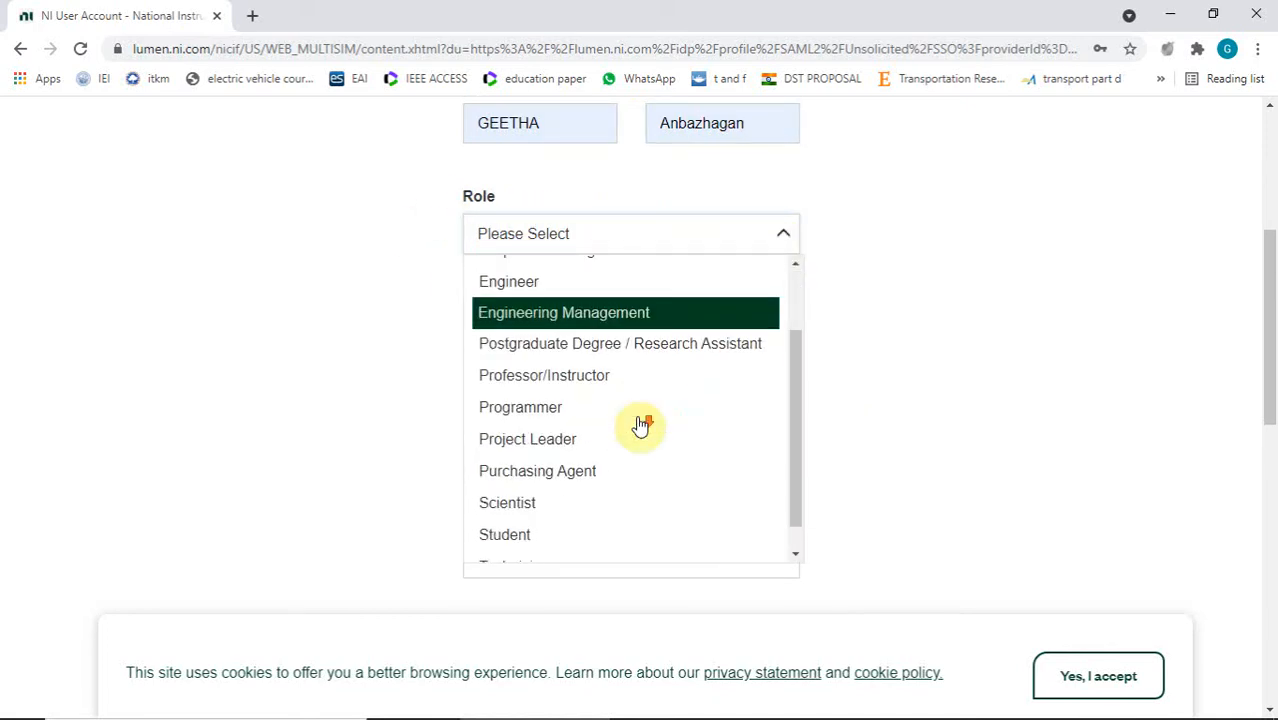
left_click(614, 543)
left_click(559, 344)
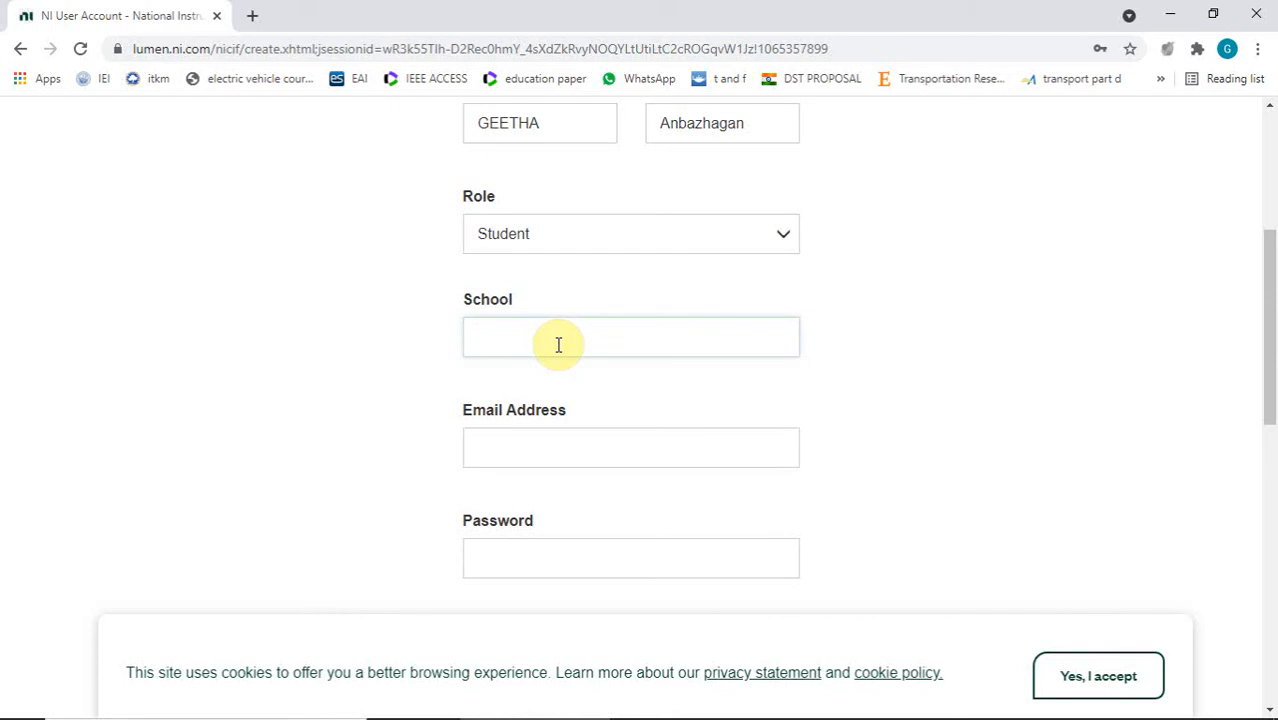
type("SRM")
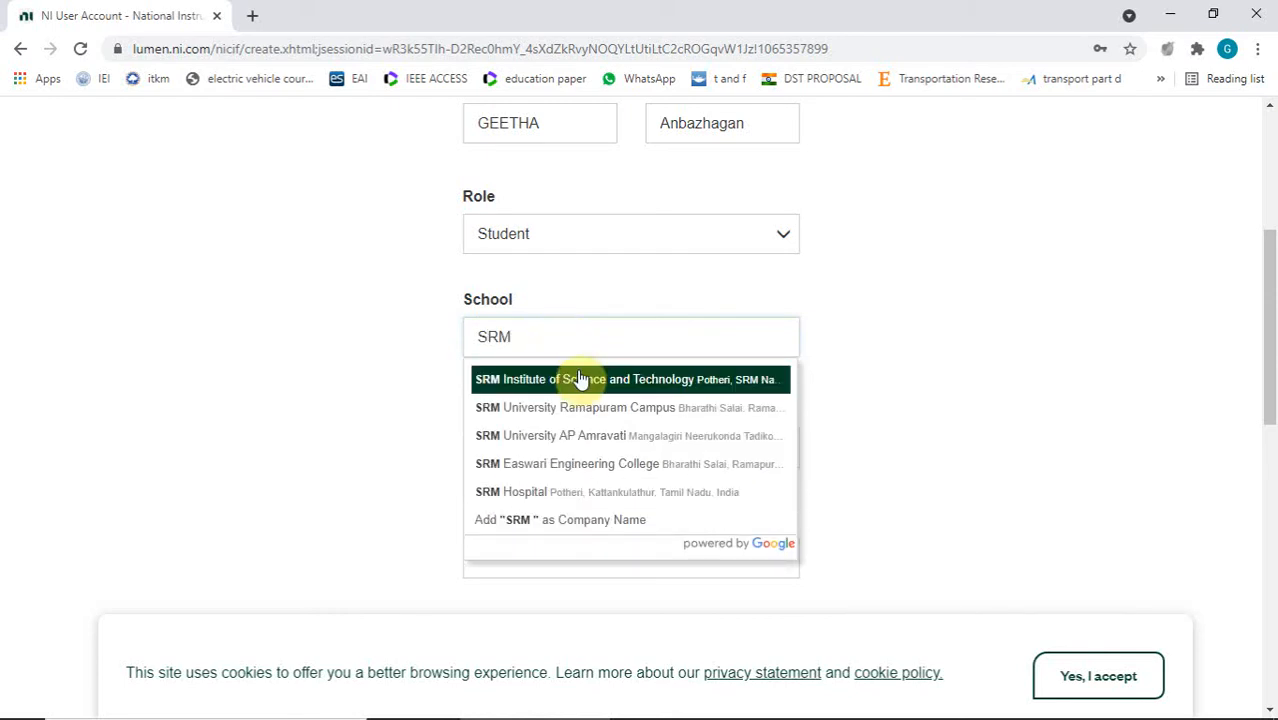
left_click(585, 379)
Step: Fill in the school address from a suggested street and replace the city with the school's actual city
left_click(562, 446)
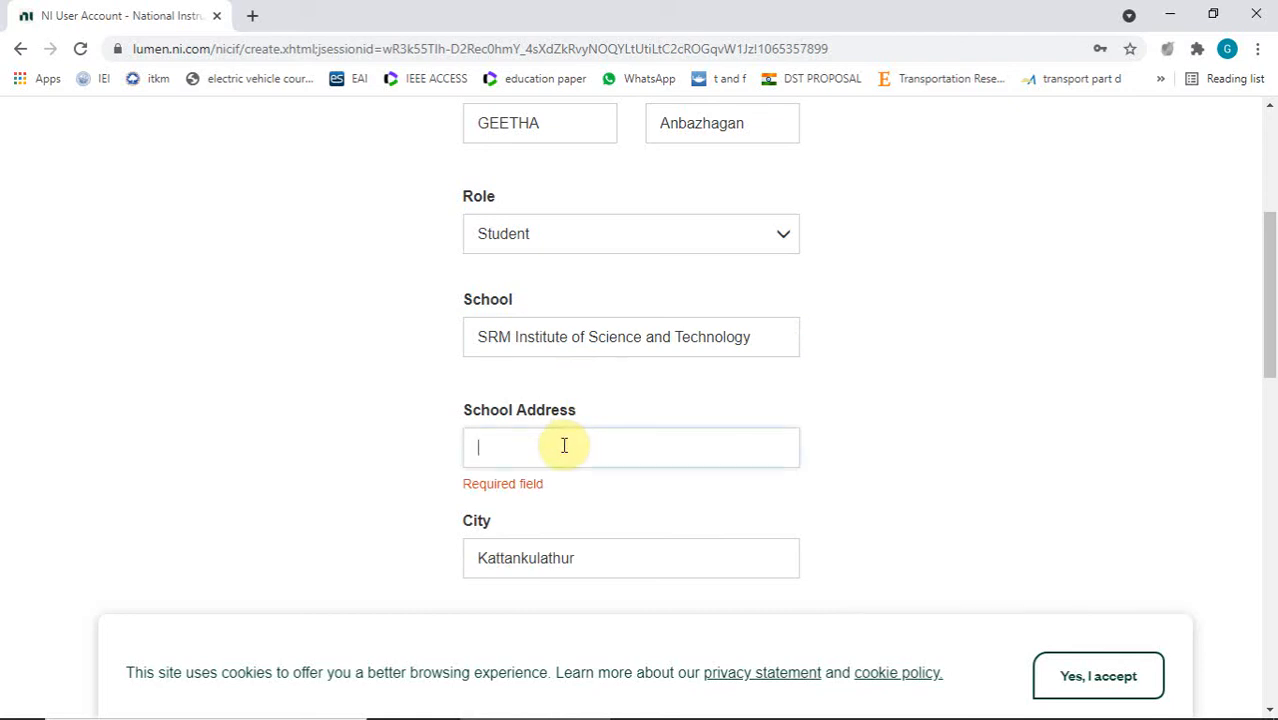
type("KATTA")
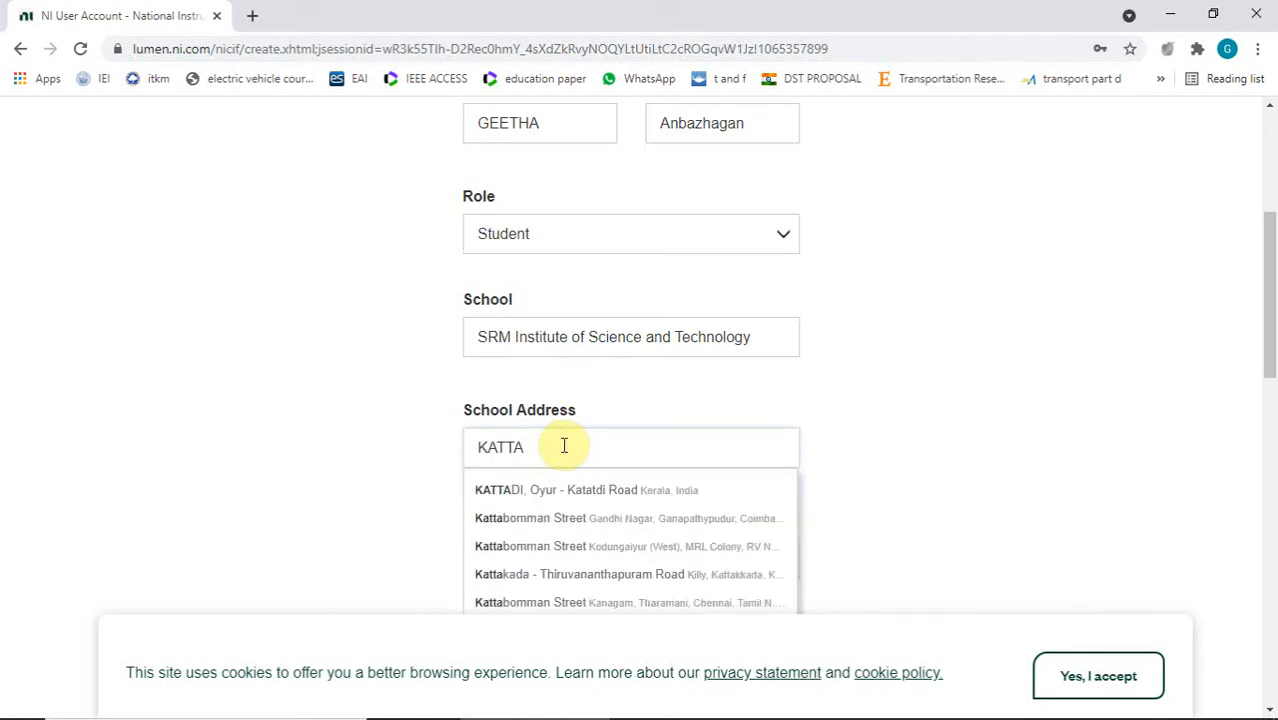
type("NKU")
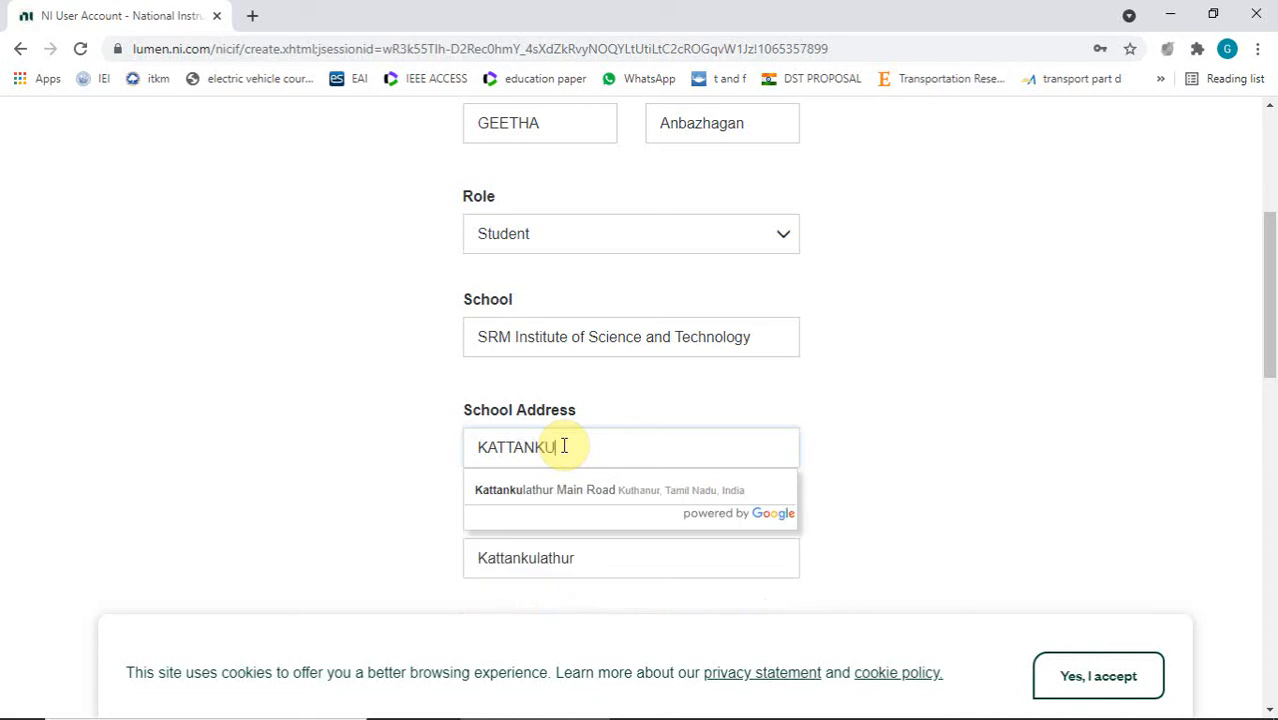
left_click(542, 490)
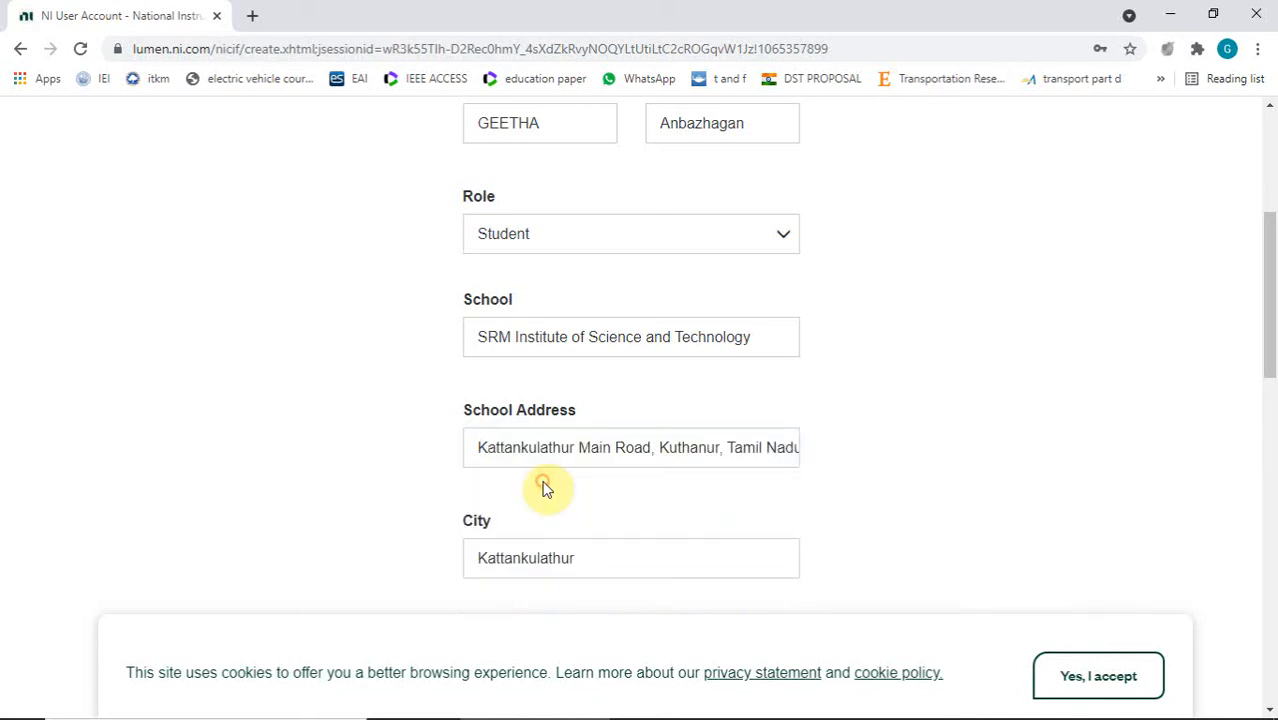
scroll(545, 488, "down", 2)
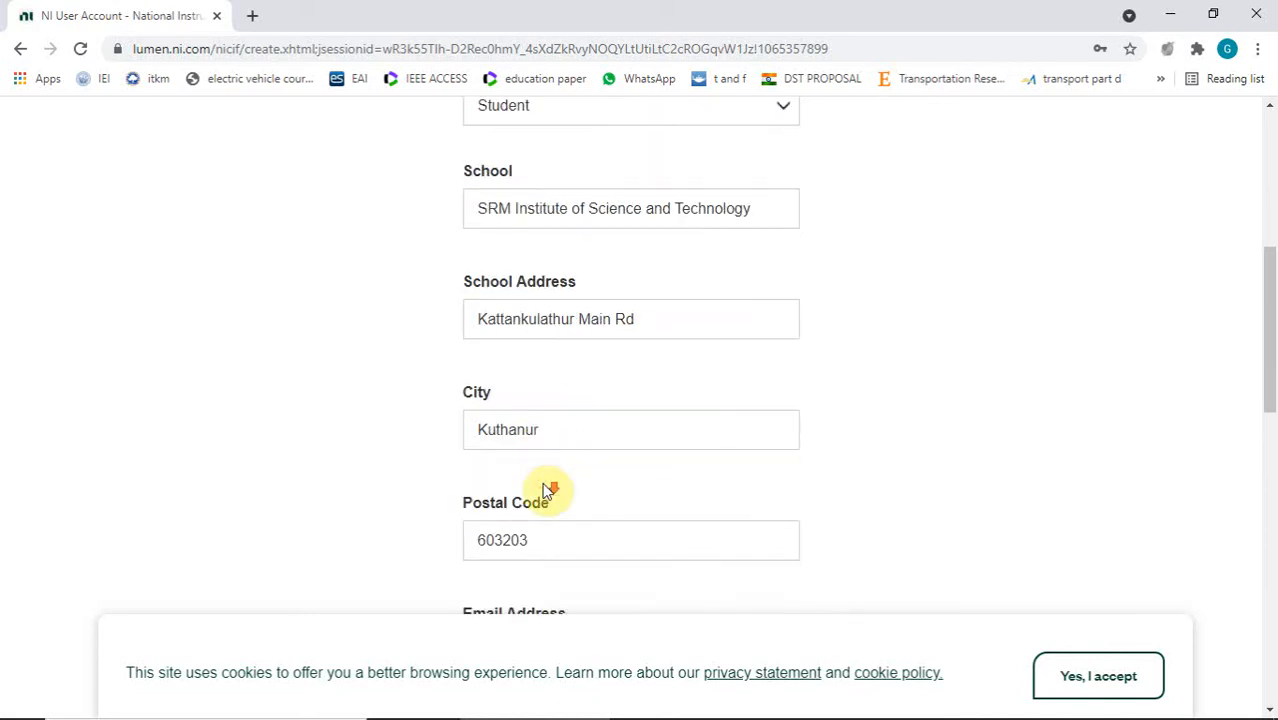
left_click_drag(542, 371, 444, 371)
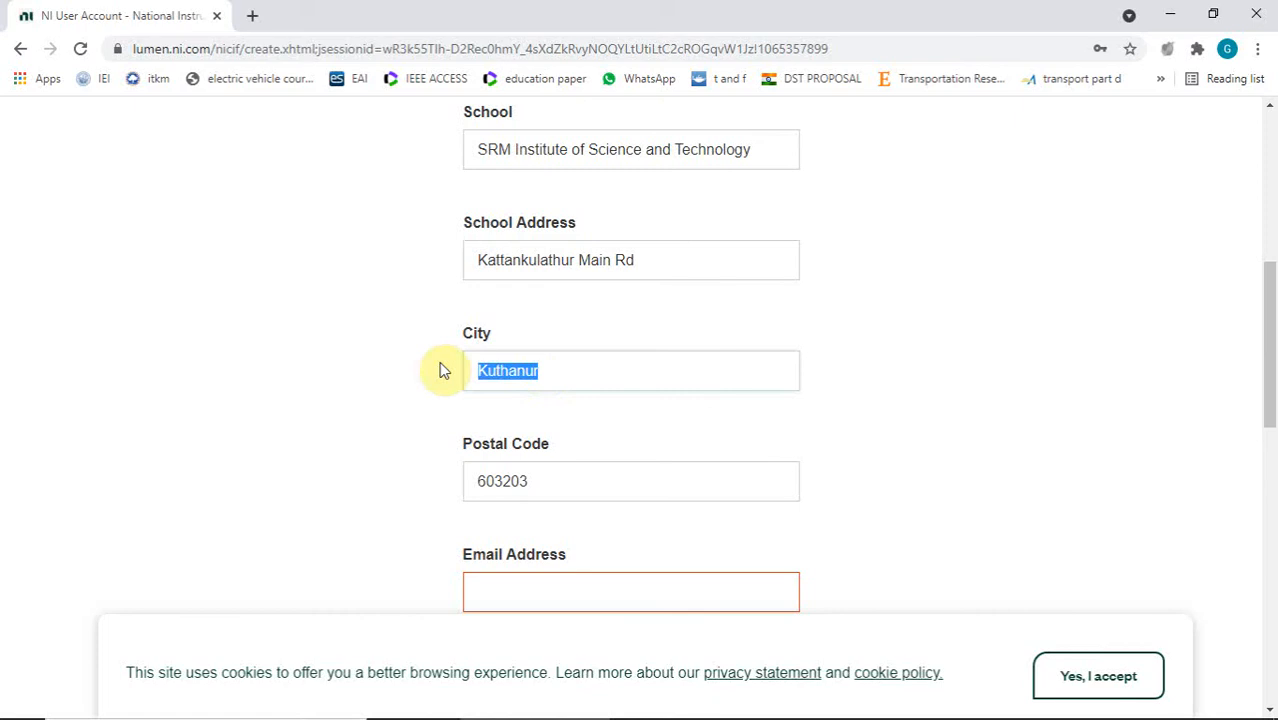
type("CHENN")
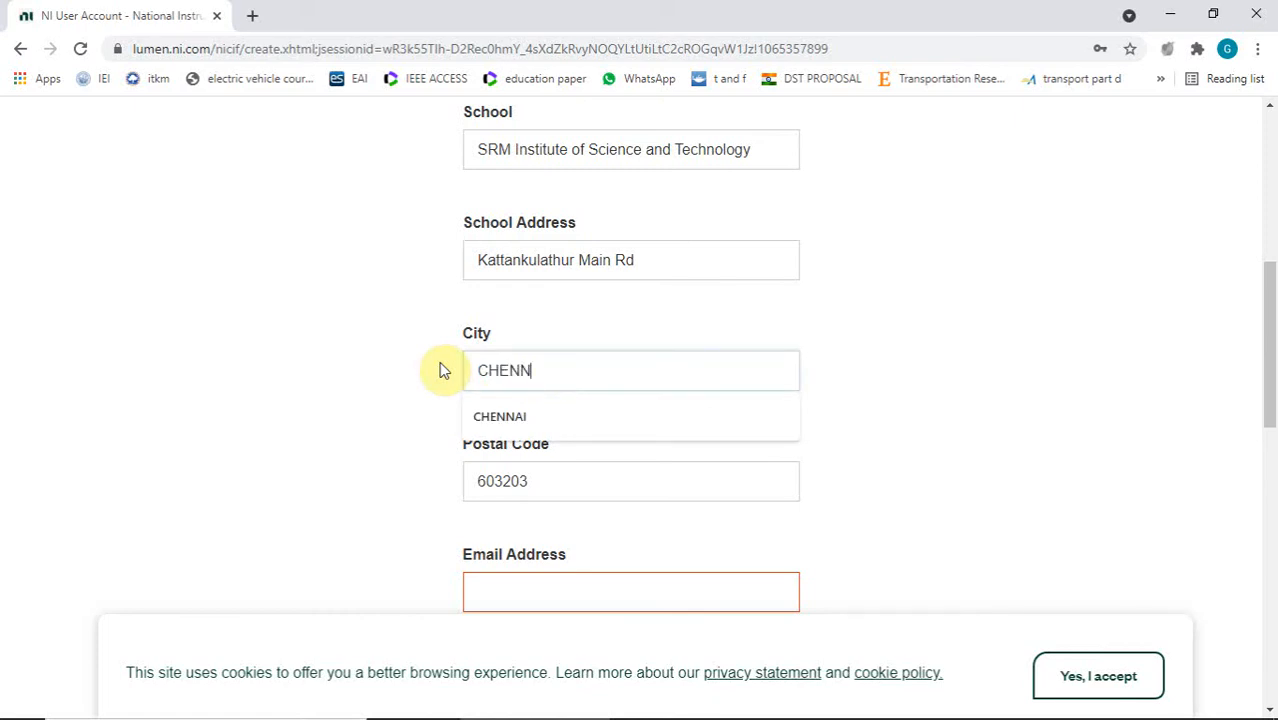
left_click(492, 416)
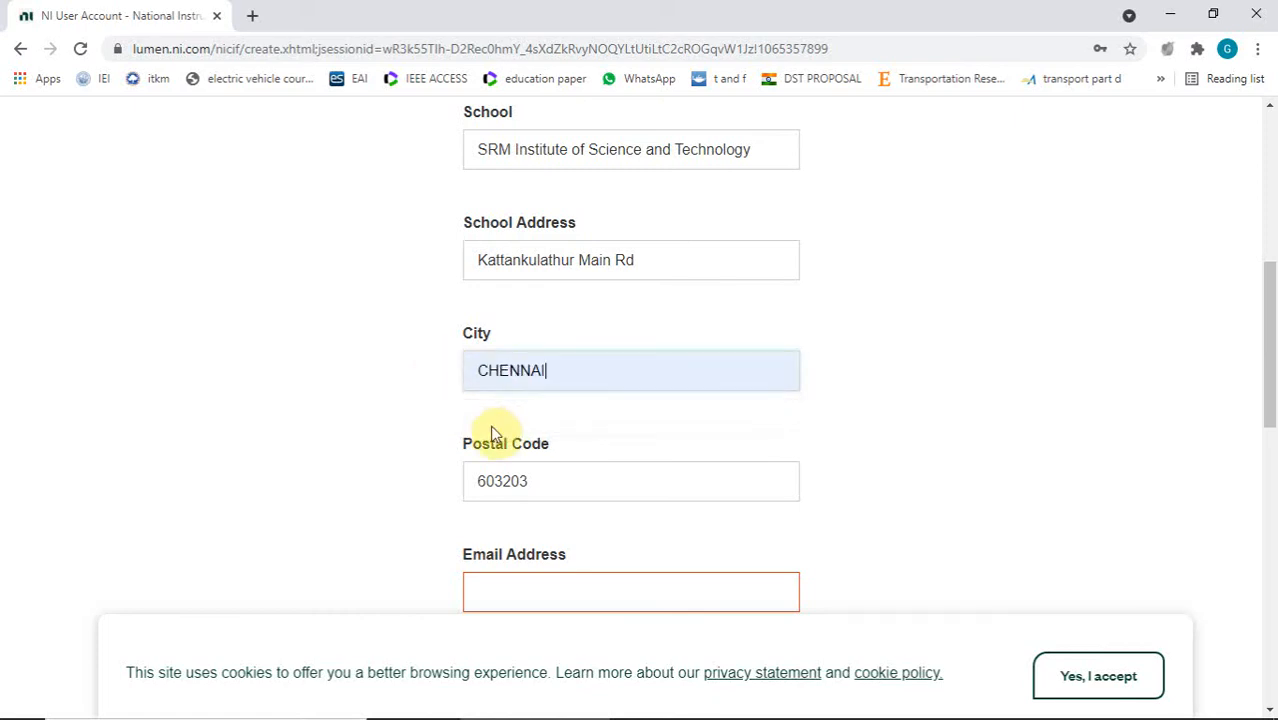
Step: Fill in the account's email address in the registration form
scroll(827, 478, "up", 6)
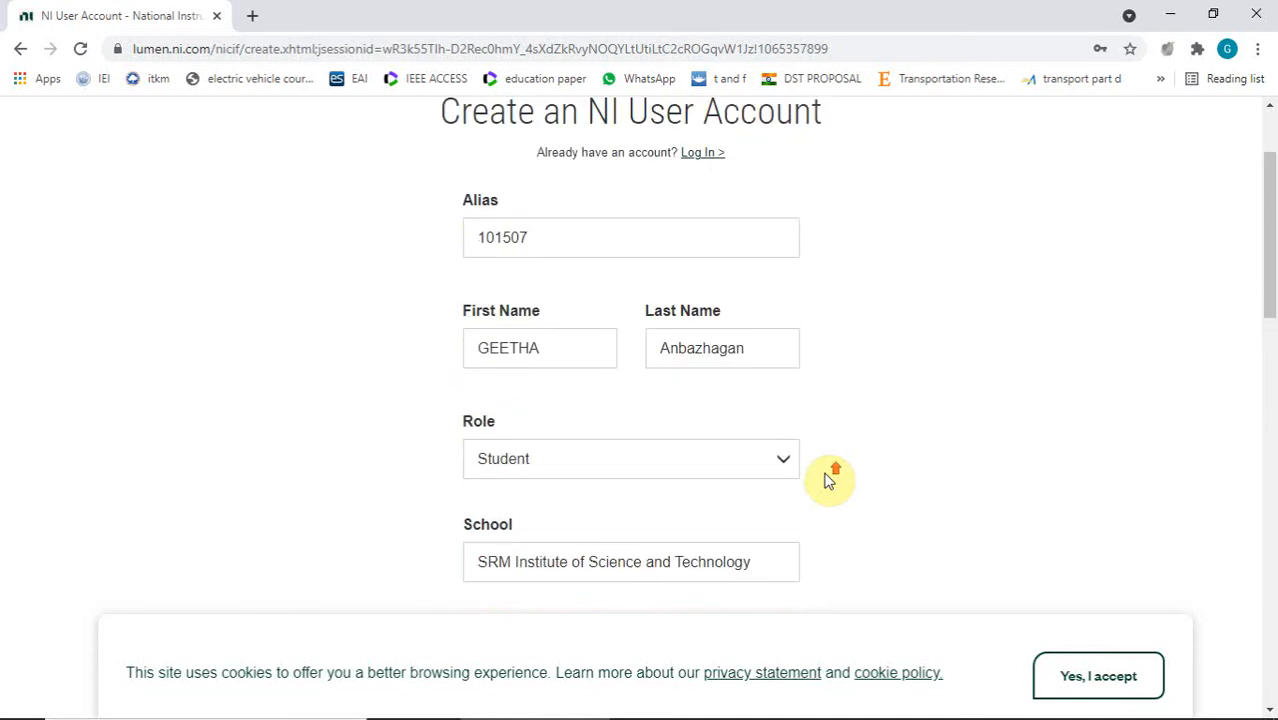
scroll(827, 481, "down", 6)
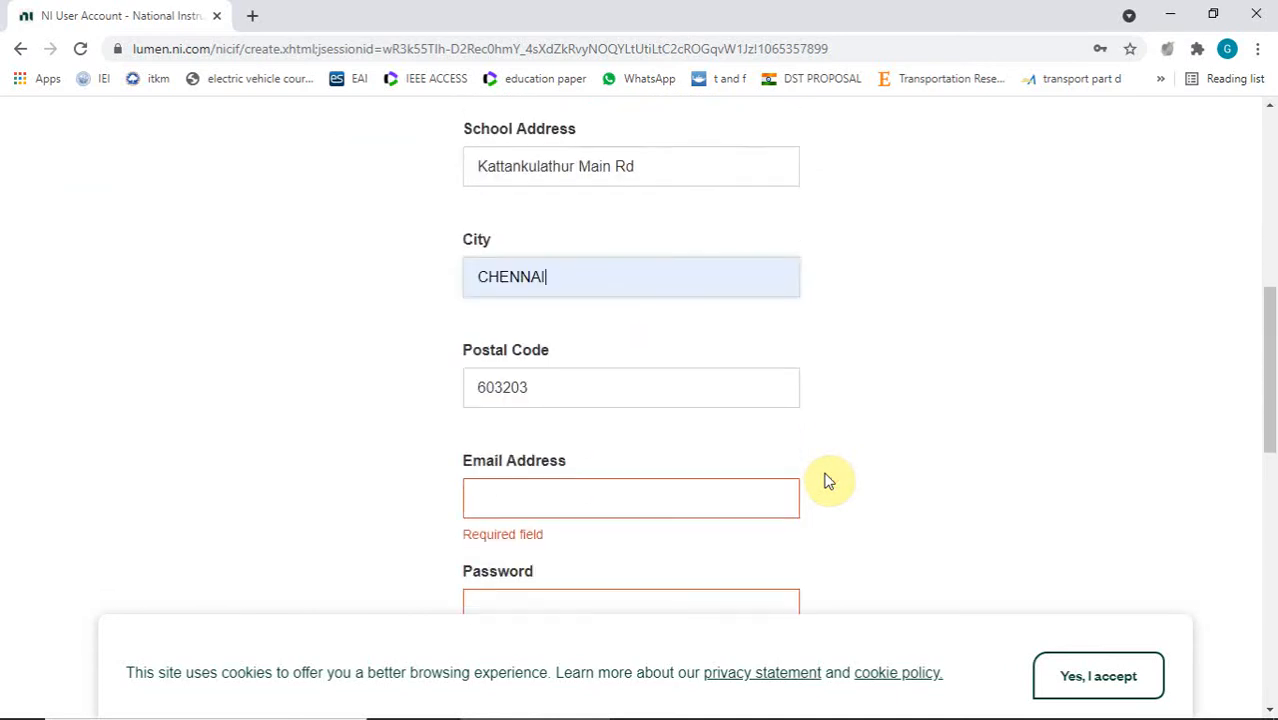
scroll(827, 481, "down", 1)
left_click(542, 318)
left_click(542, 357)
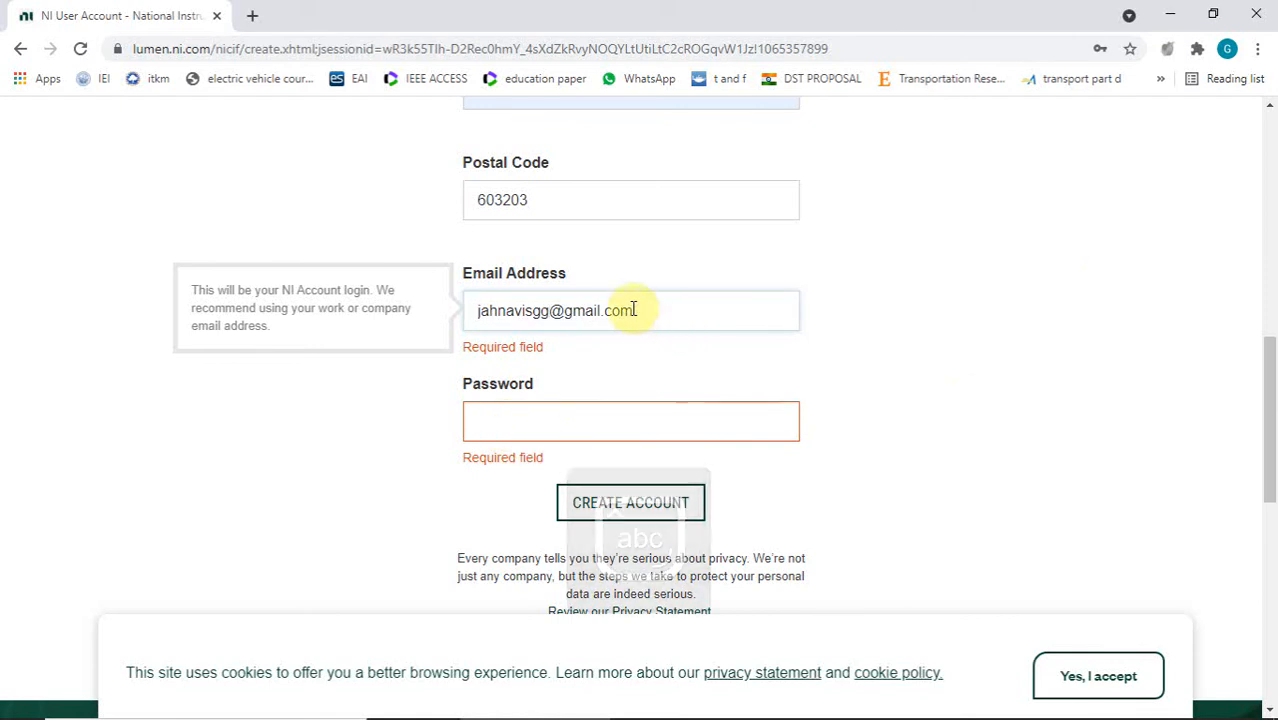
Step: Enter the account password and submit the form to create the NI user account
left_click(566, 424)
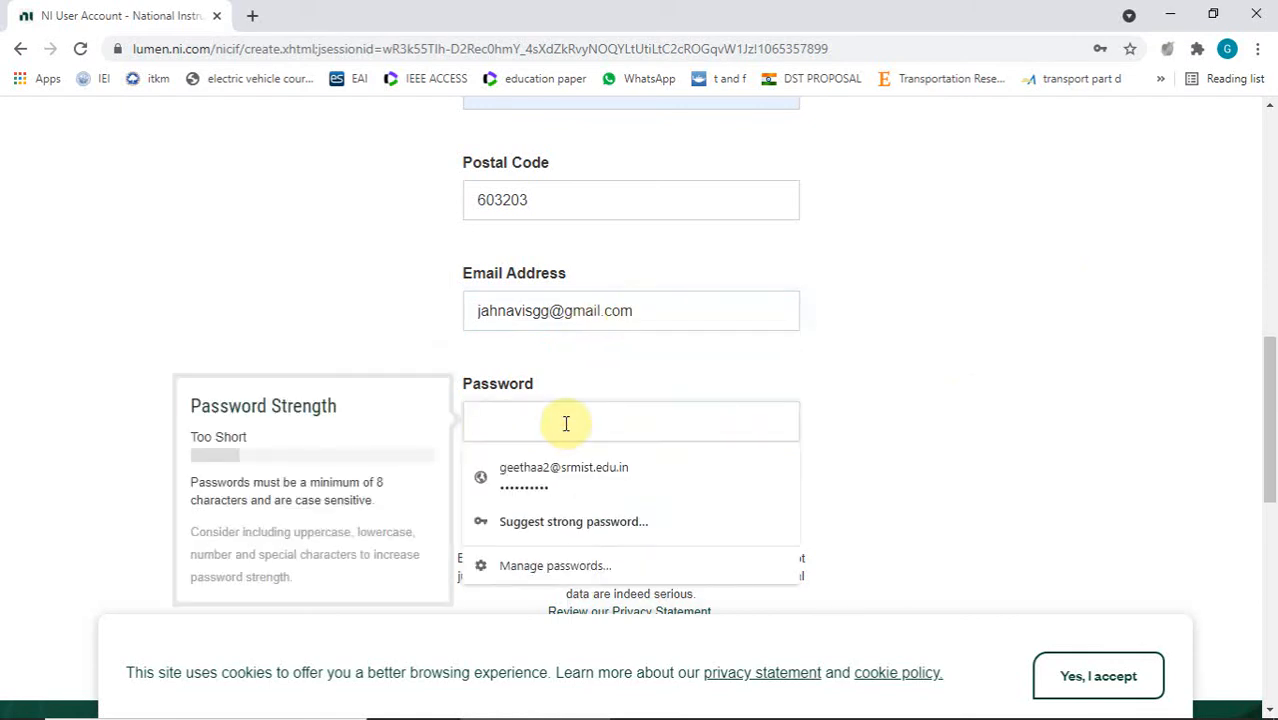
key("Caps_Lock")
type("•")
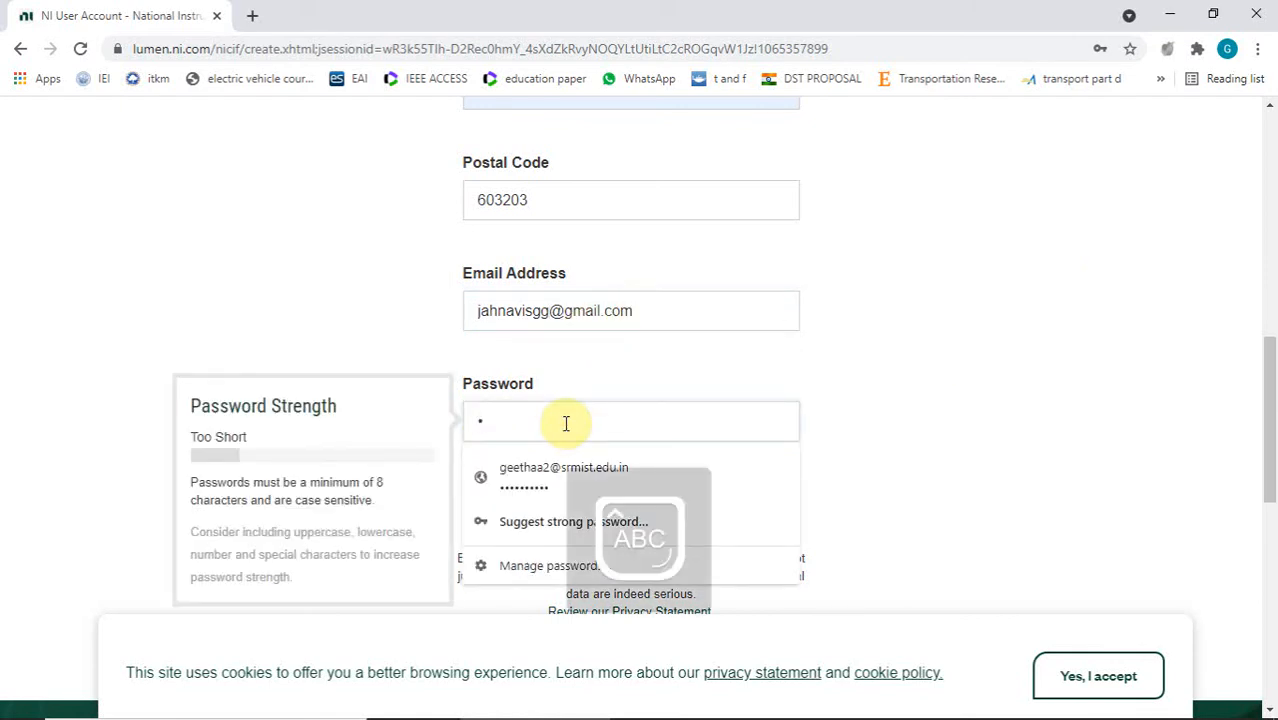
key("Caps_Lock")
type("•••••••••")
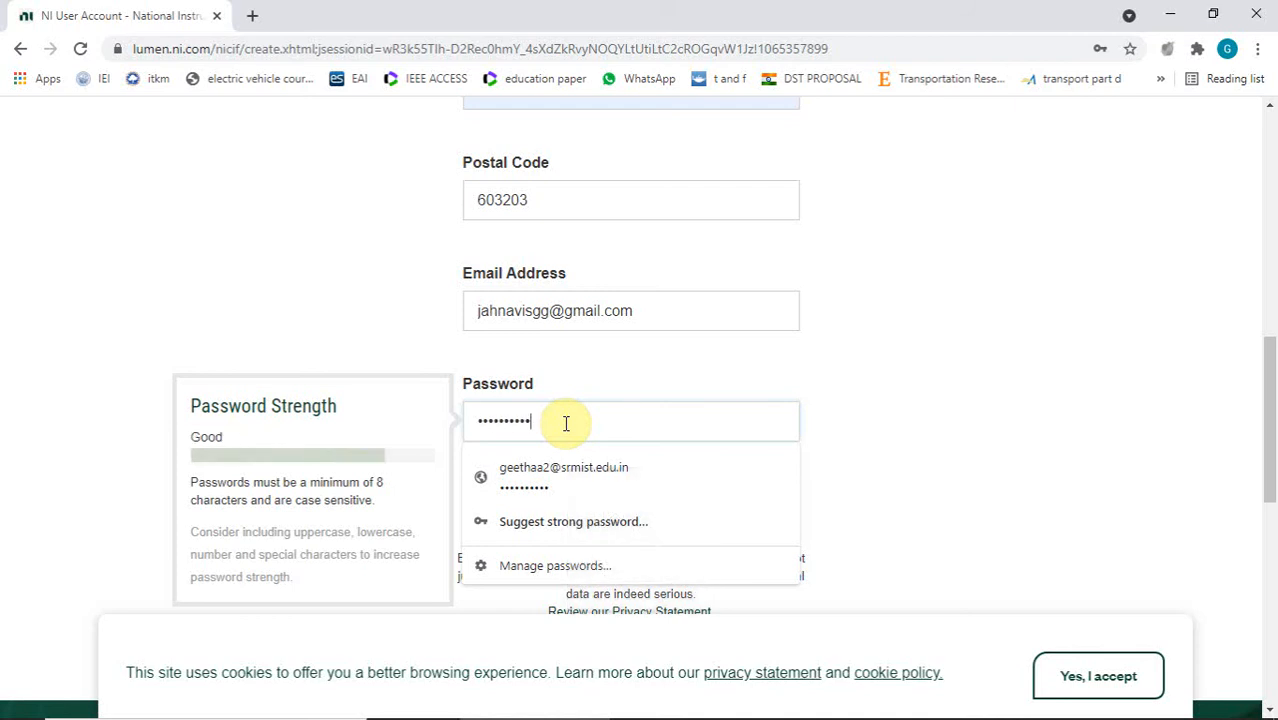
left_click(1015, 459)
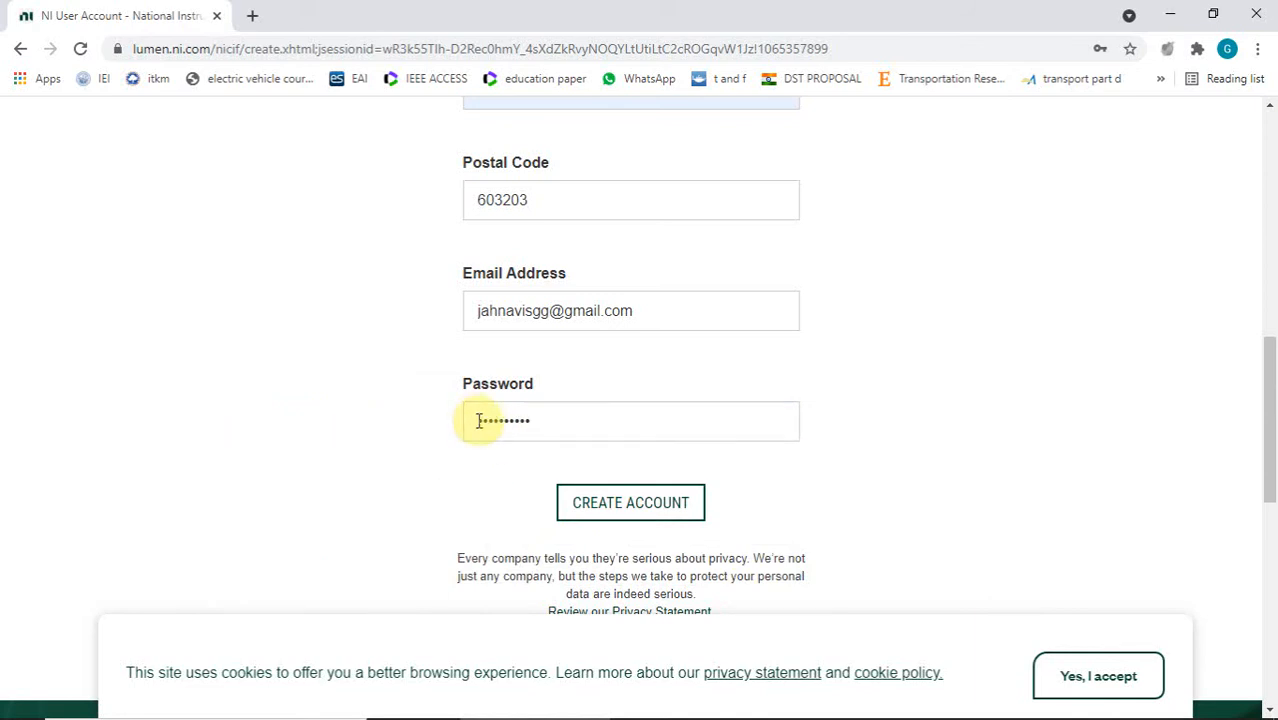
left_click(623, 507)
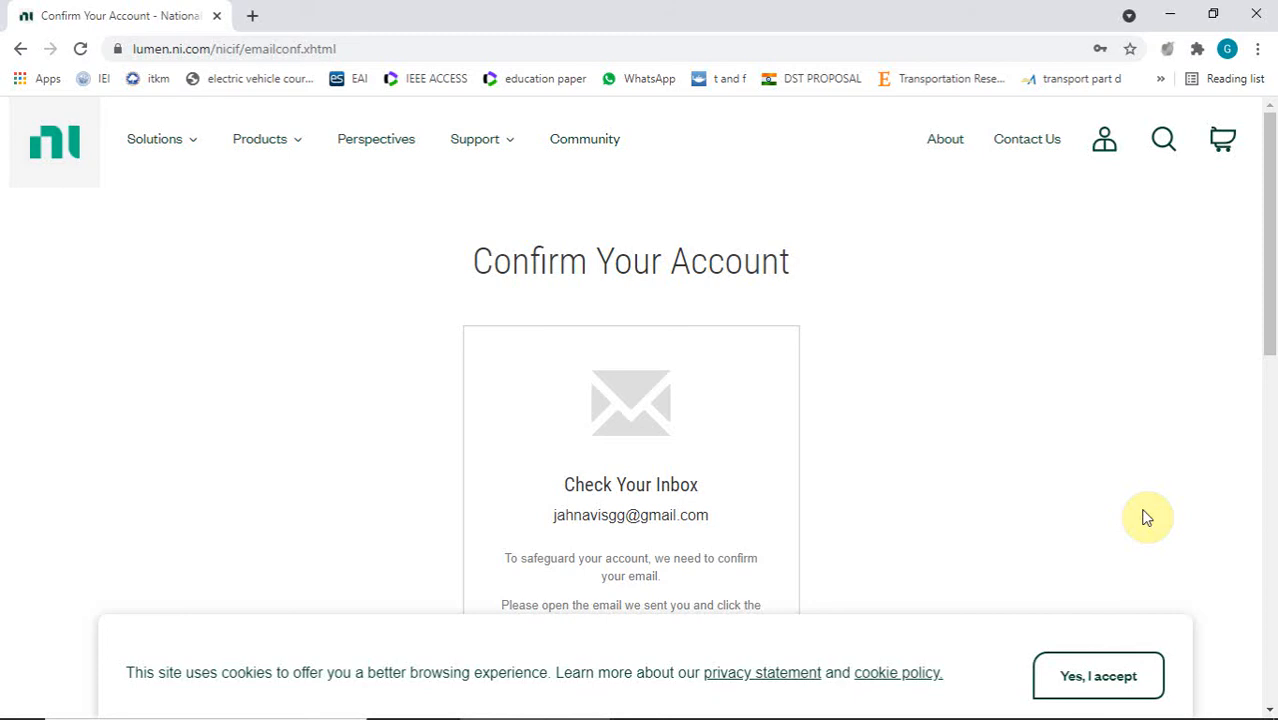
Step: Search the web for "multisim online simulator" and open the Multisim Live website
left_click(500, 55)
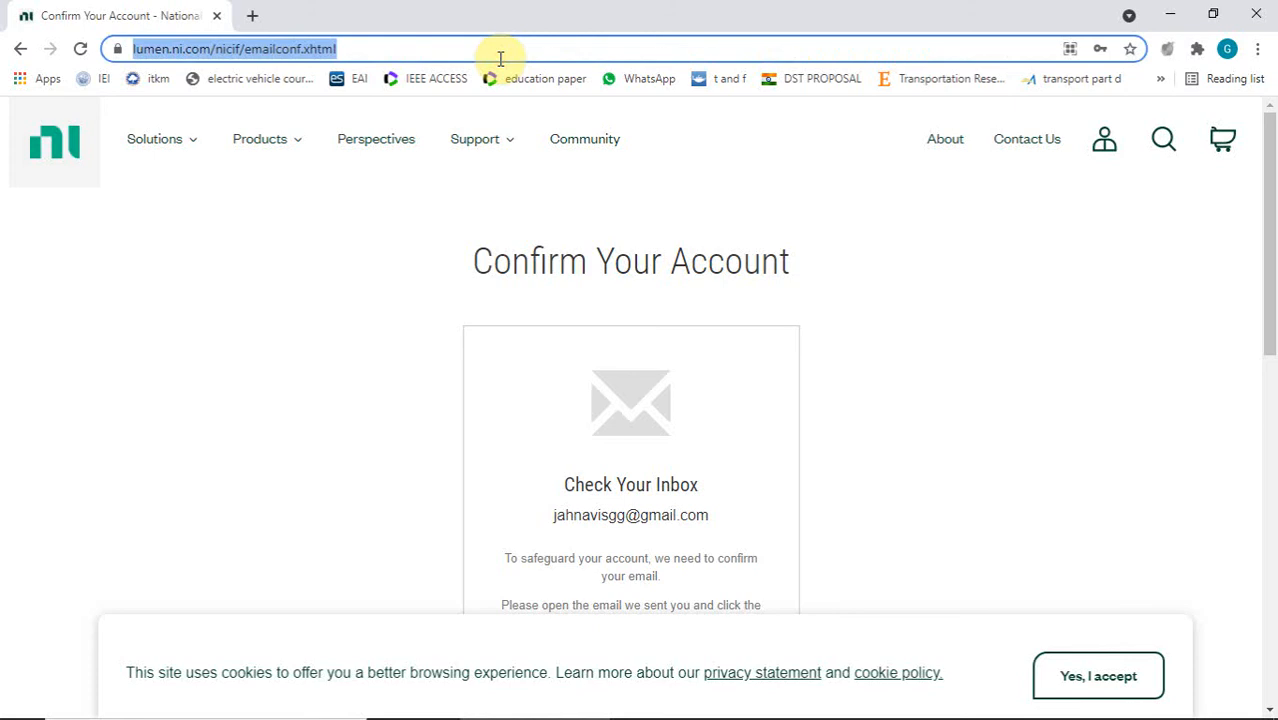
type("mult")
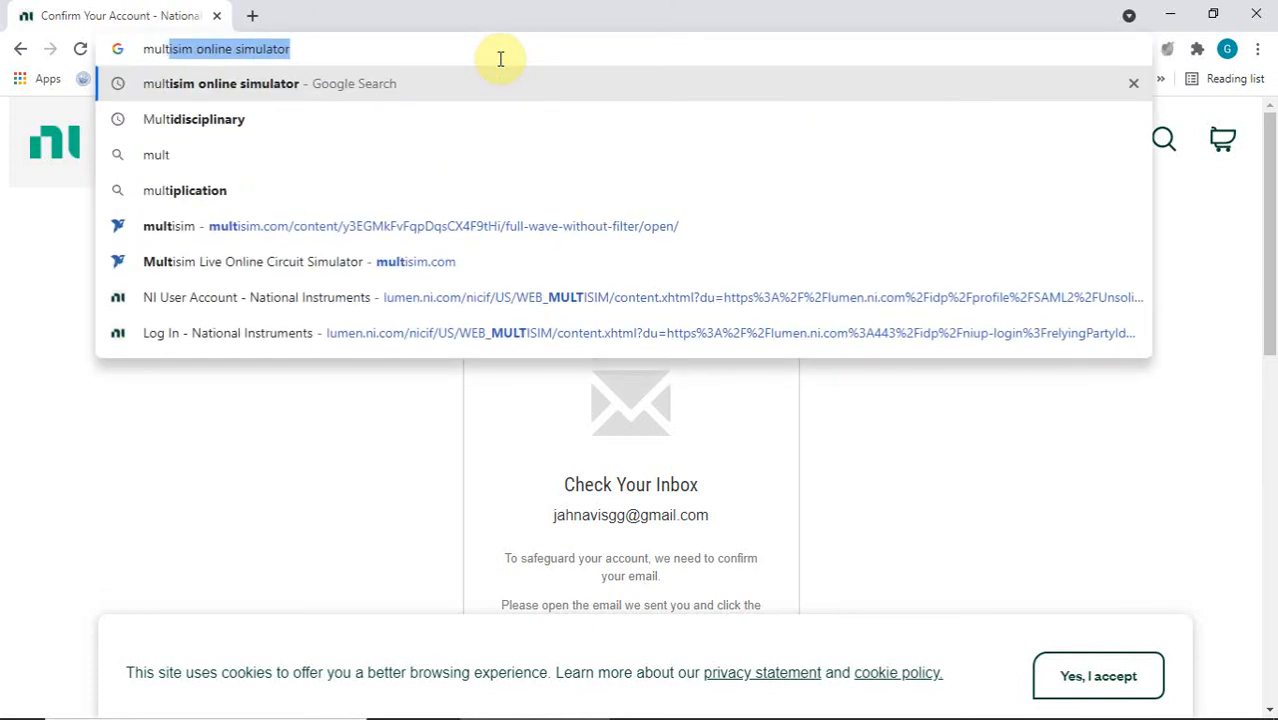
left_click(285, 83)
mouse_move(267, 139)
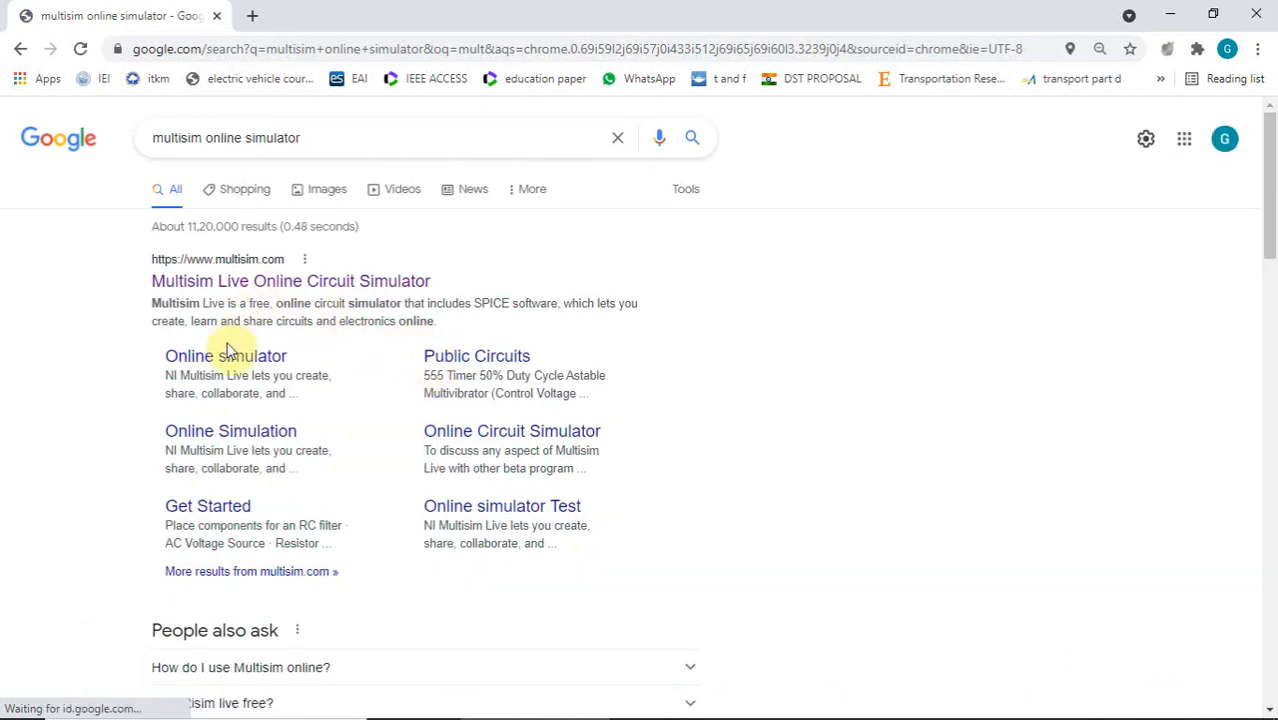
left_click(462, 358)
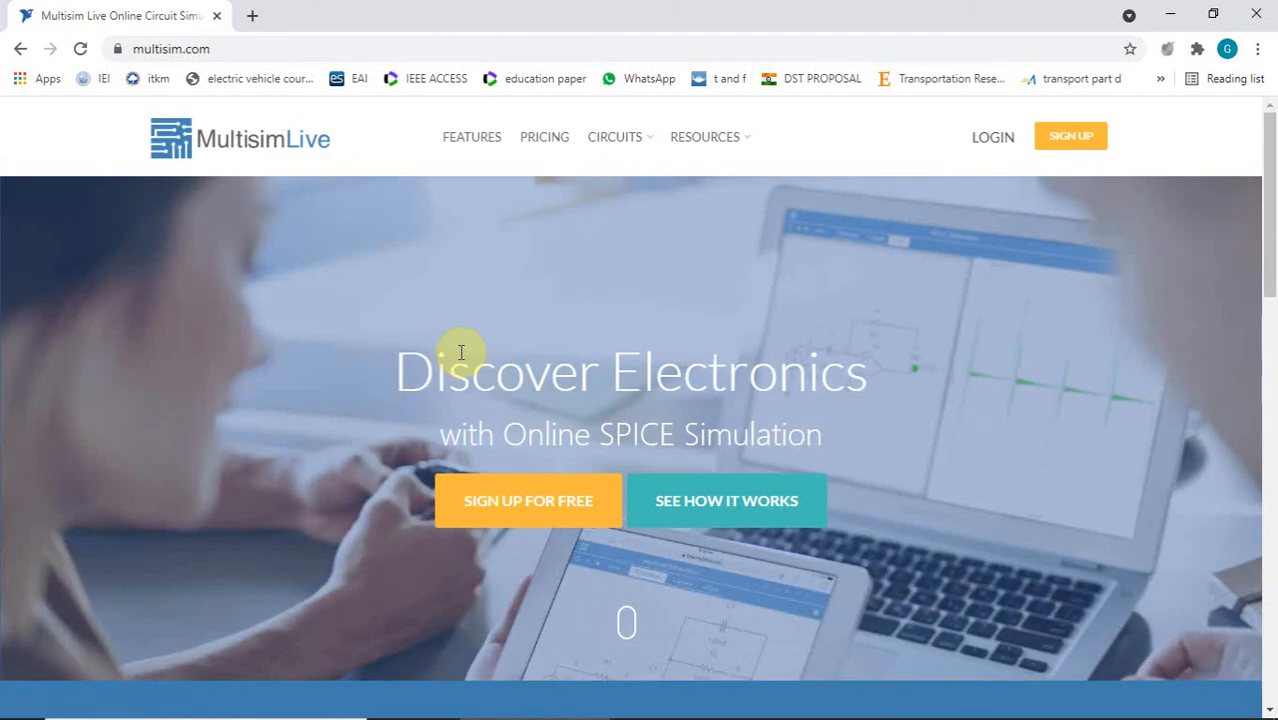
Step: Log in to the existing NI user account with its saved password and the option to stay logged in
left_click(993, 142)
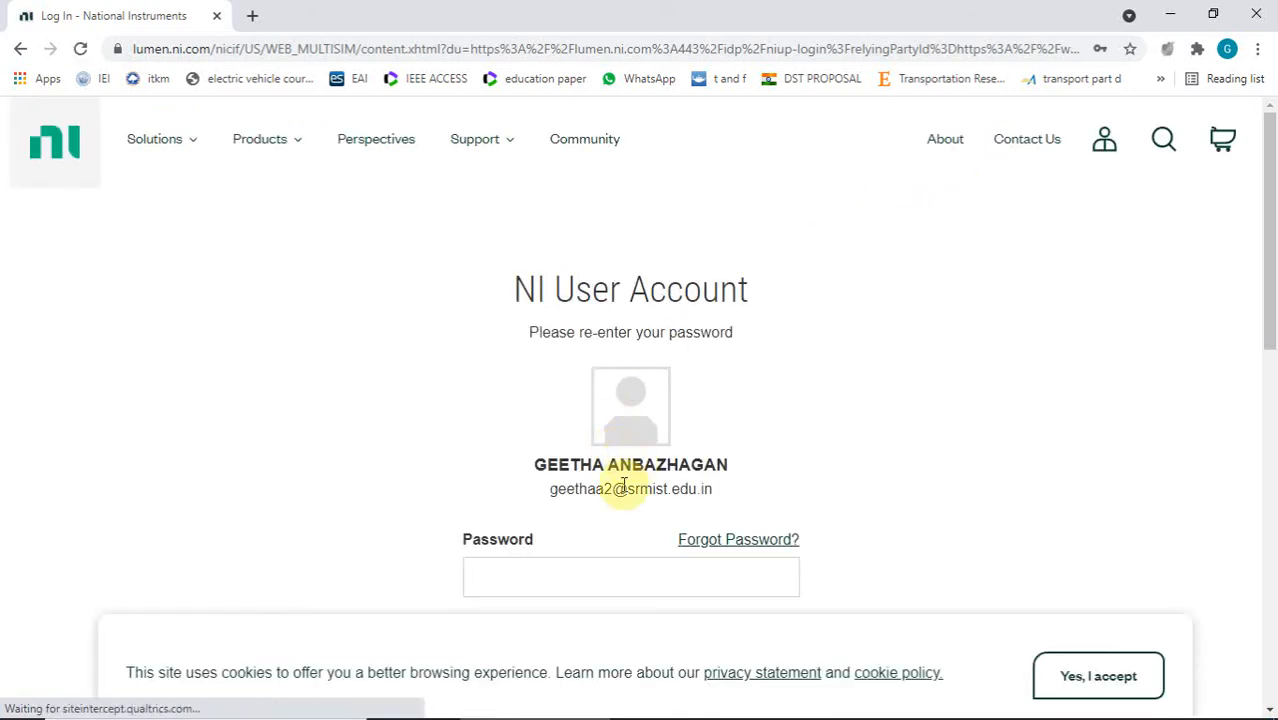
scroll(620, 500, "down", 1)
left_click(590, 485)
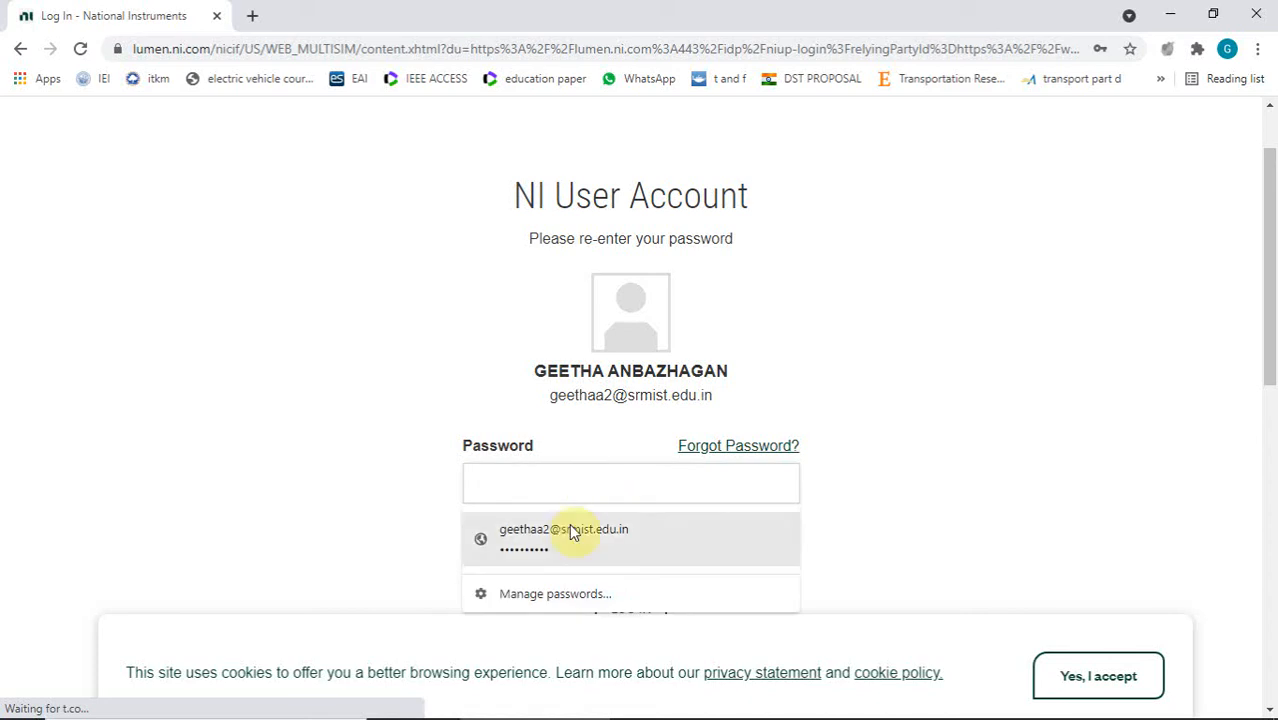
left_click(579, 534)
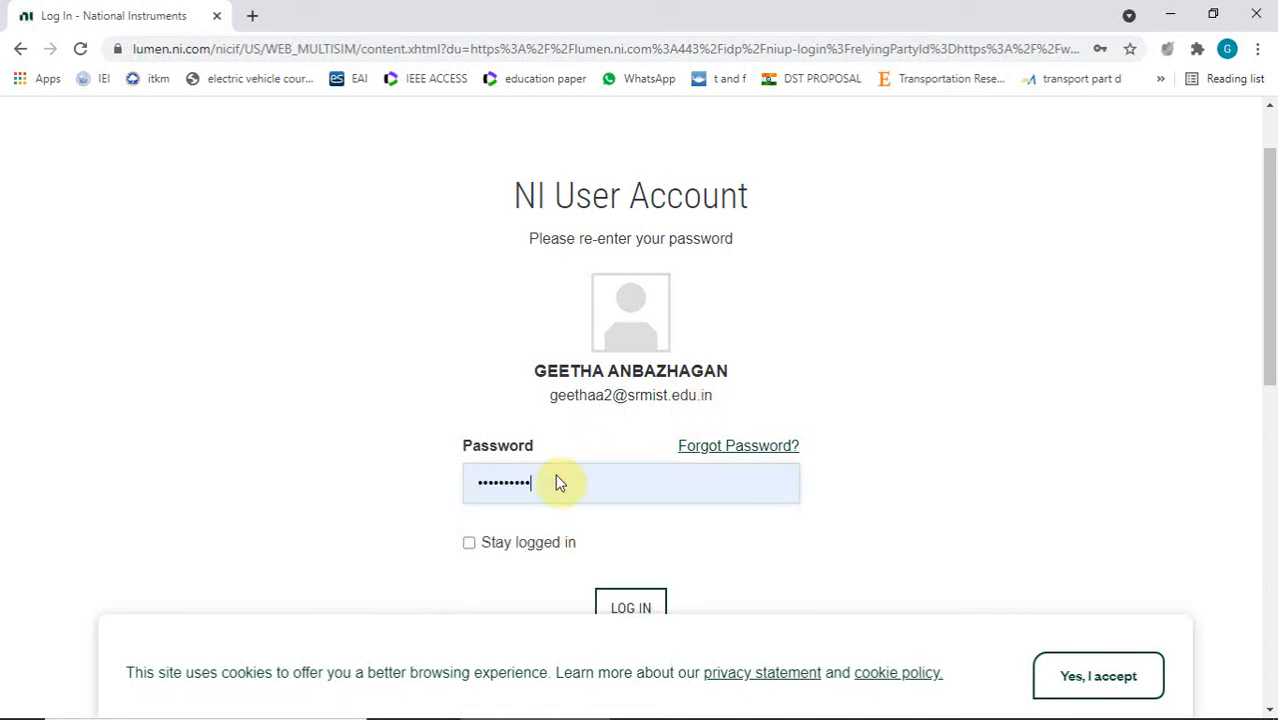
scroll(922, 388, "down", 2)
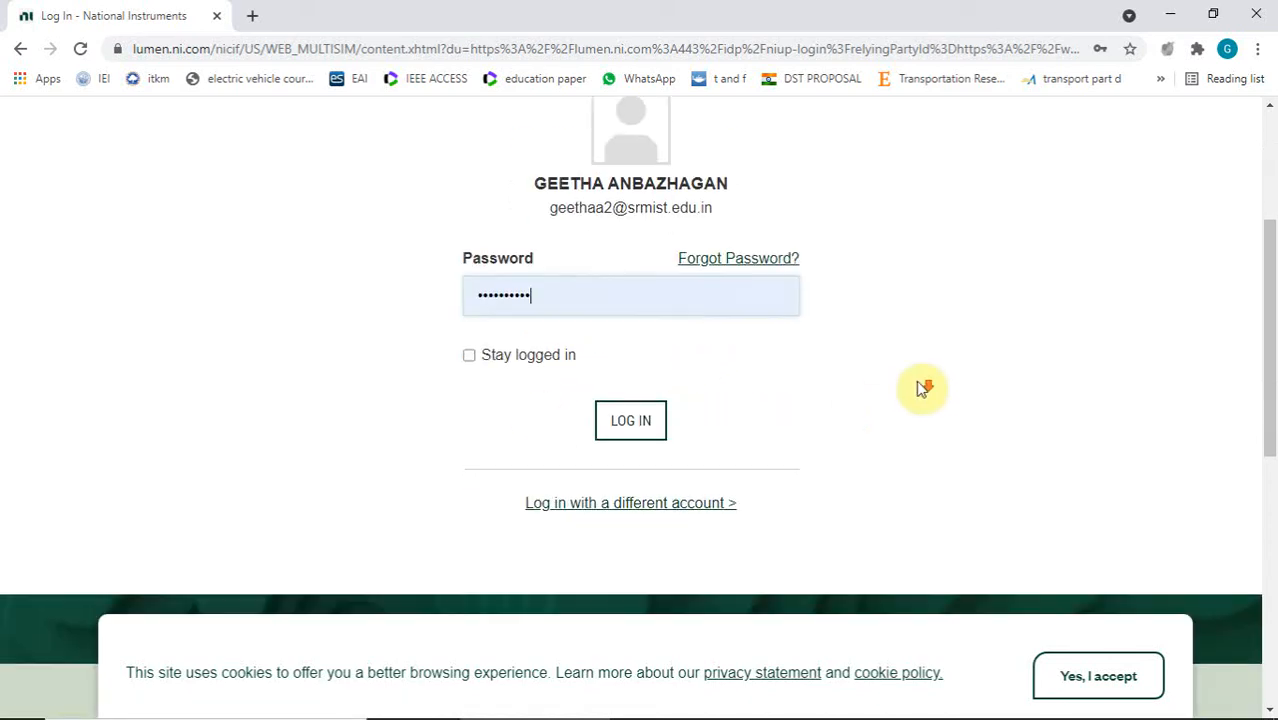
left_click(469, 357)
left_click(643, 426)
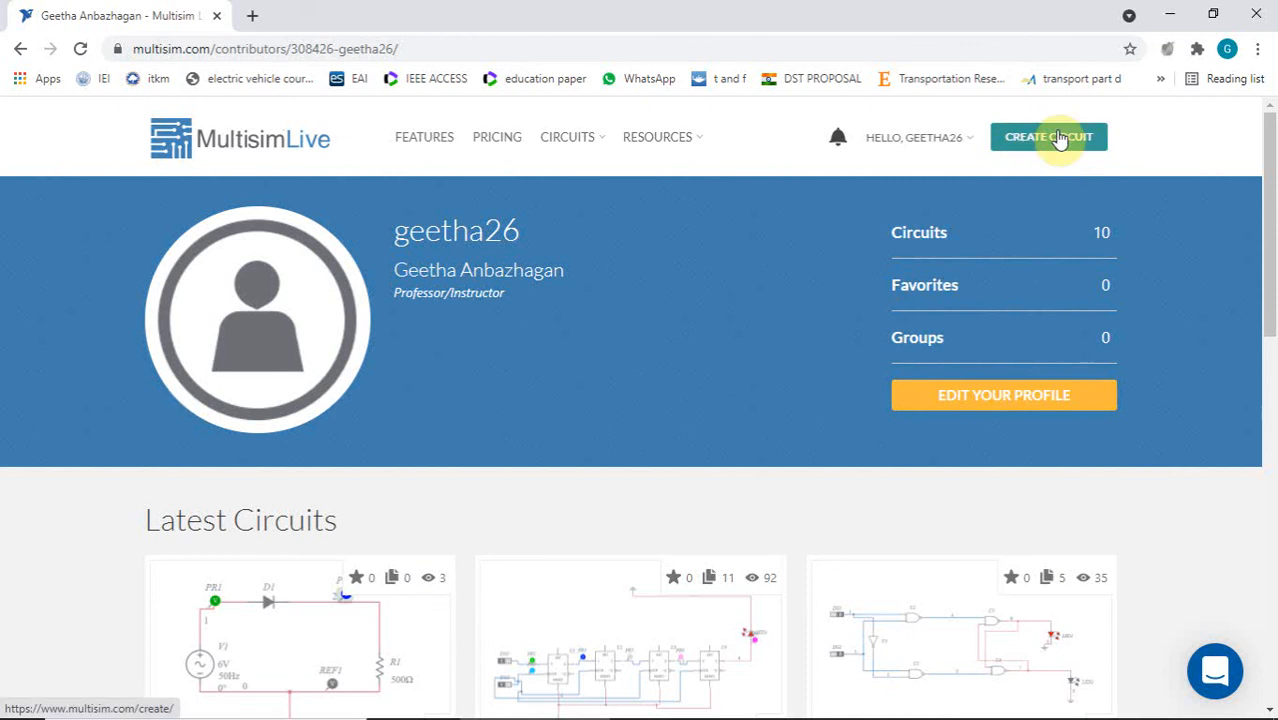
Step: Create a new circuit and place a DC Voltage (VCC) source on the schematic
left_click(1060, 148)
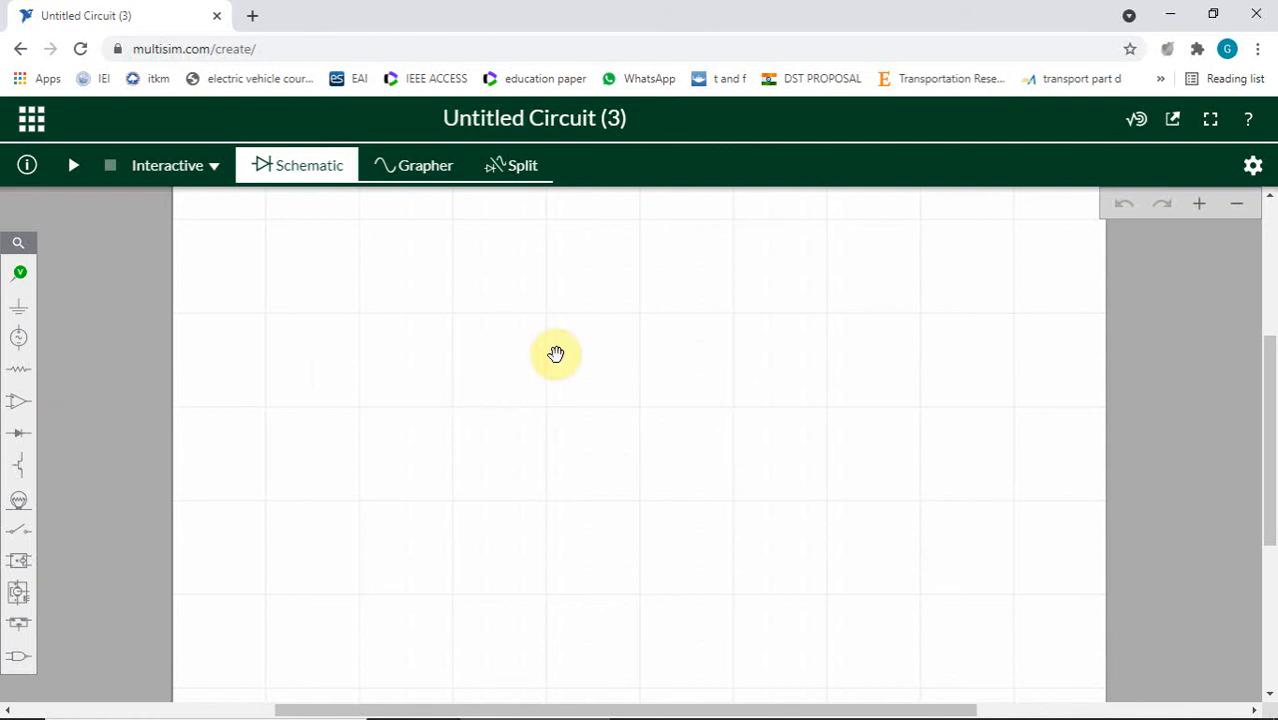
left_click(21, 338)
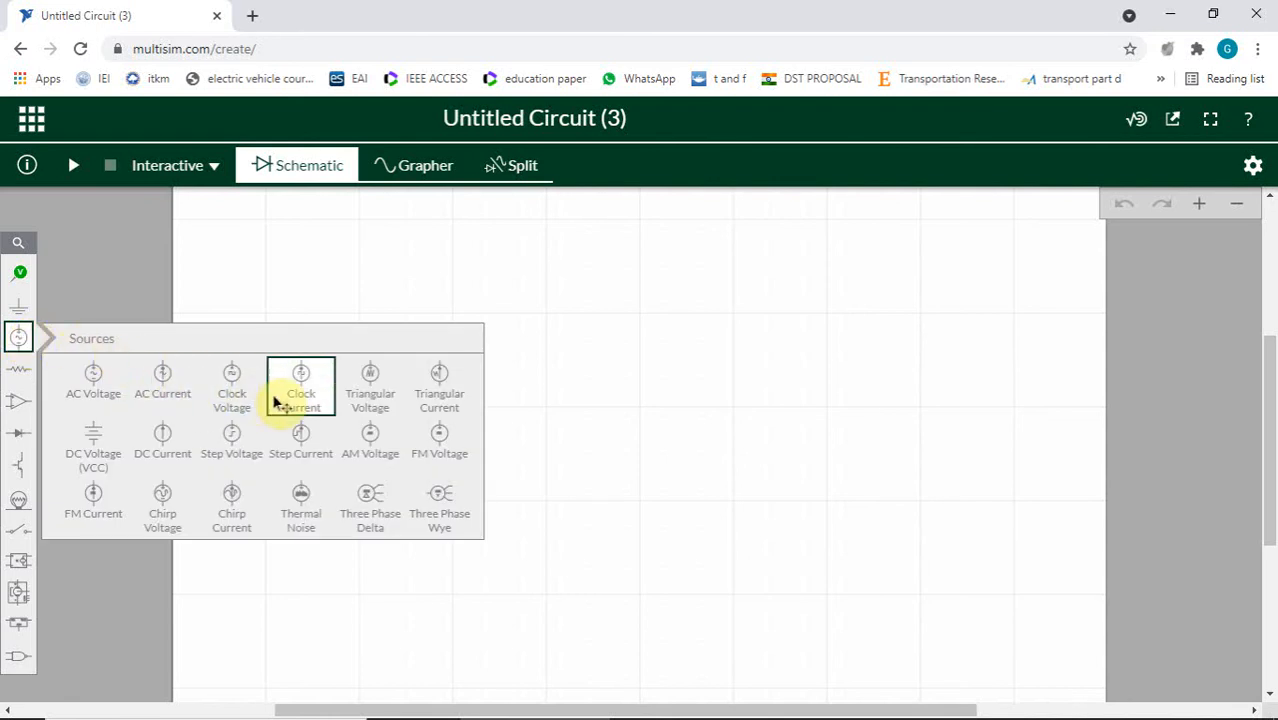
left_click(104, 446)
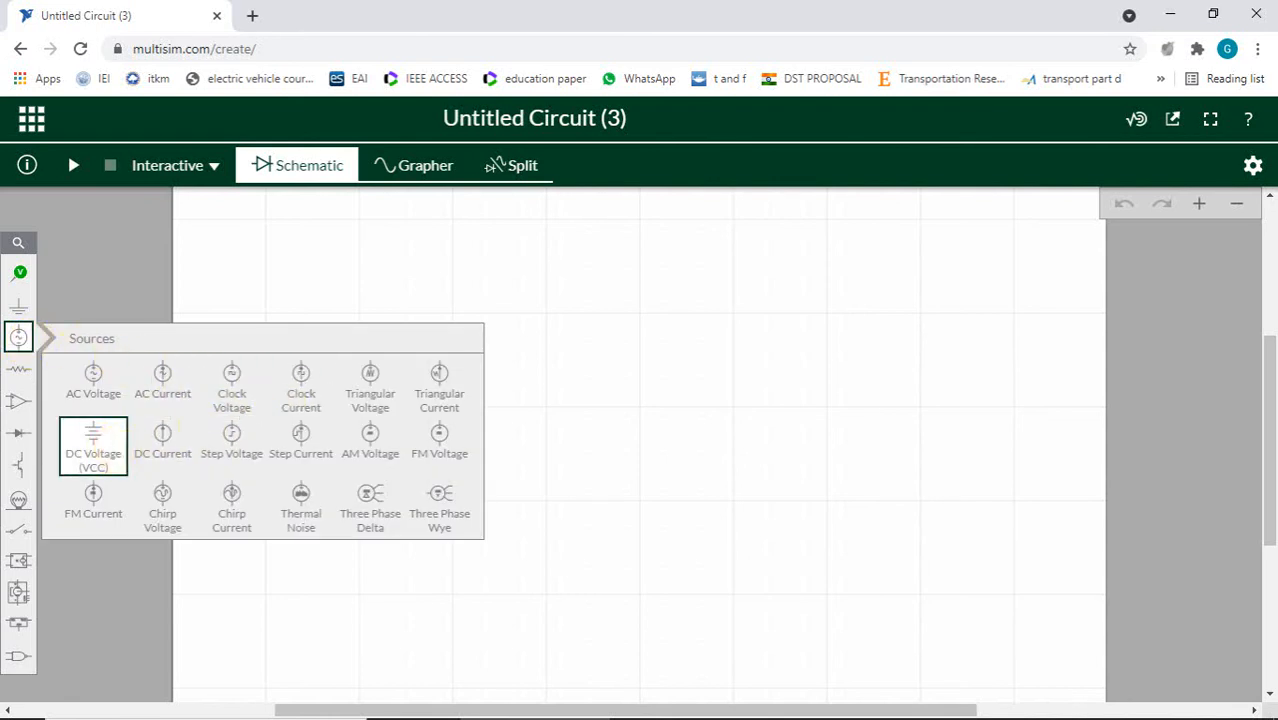
left_click(491, 416)
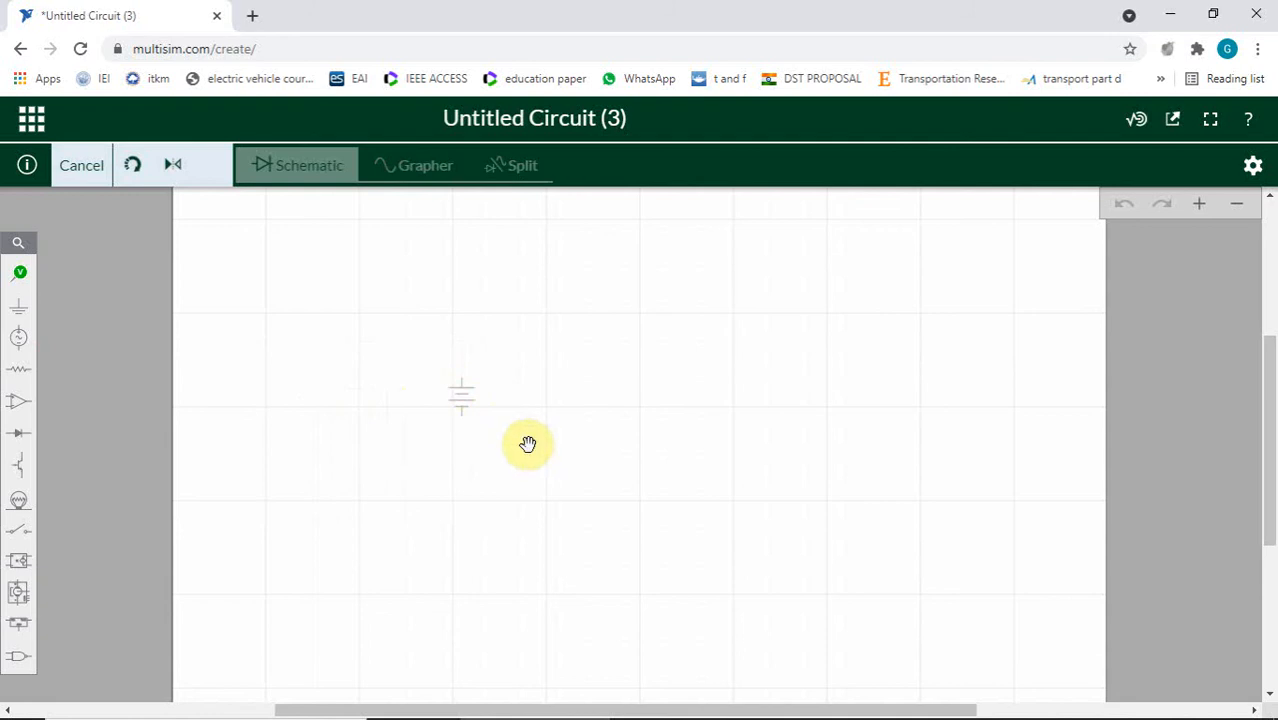
Step: Place an SPST switch on the schematic, above and to the right of the DC voltage source
left_click(19, 532)
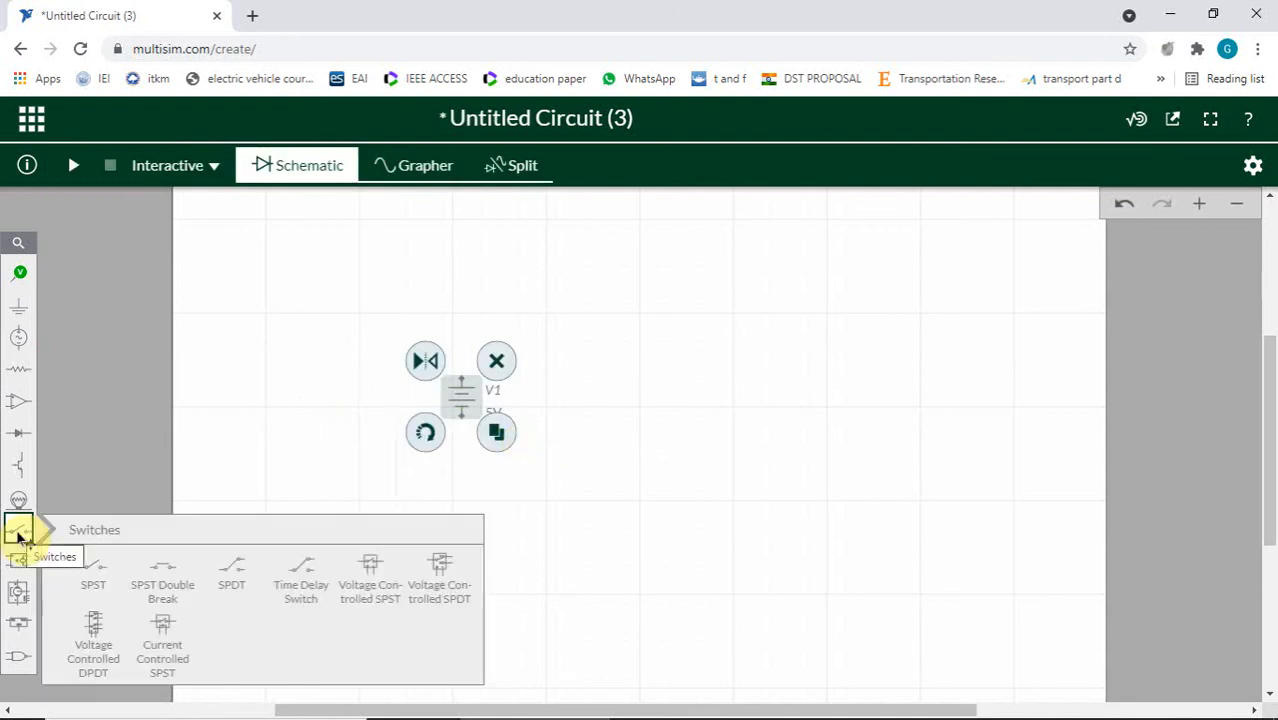
left_click(93, 580)
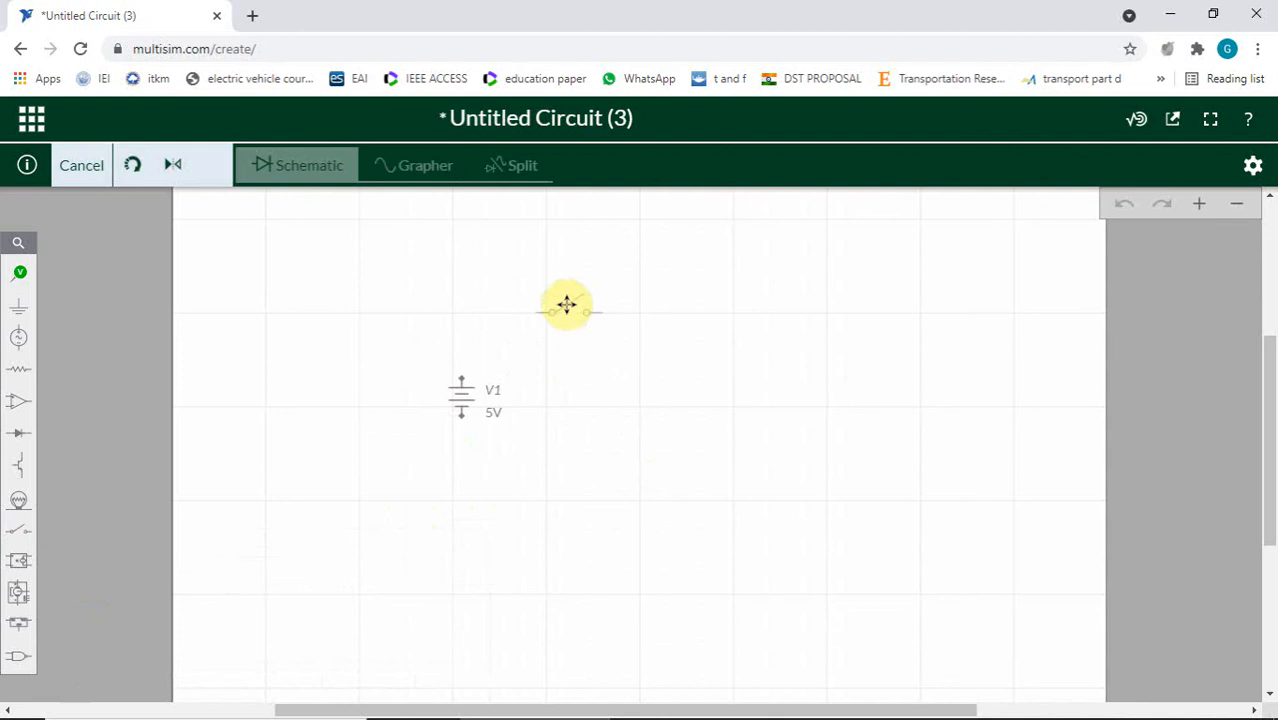
left_click(566, 304)
left_click(668, 376)
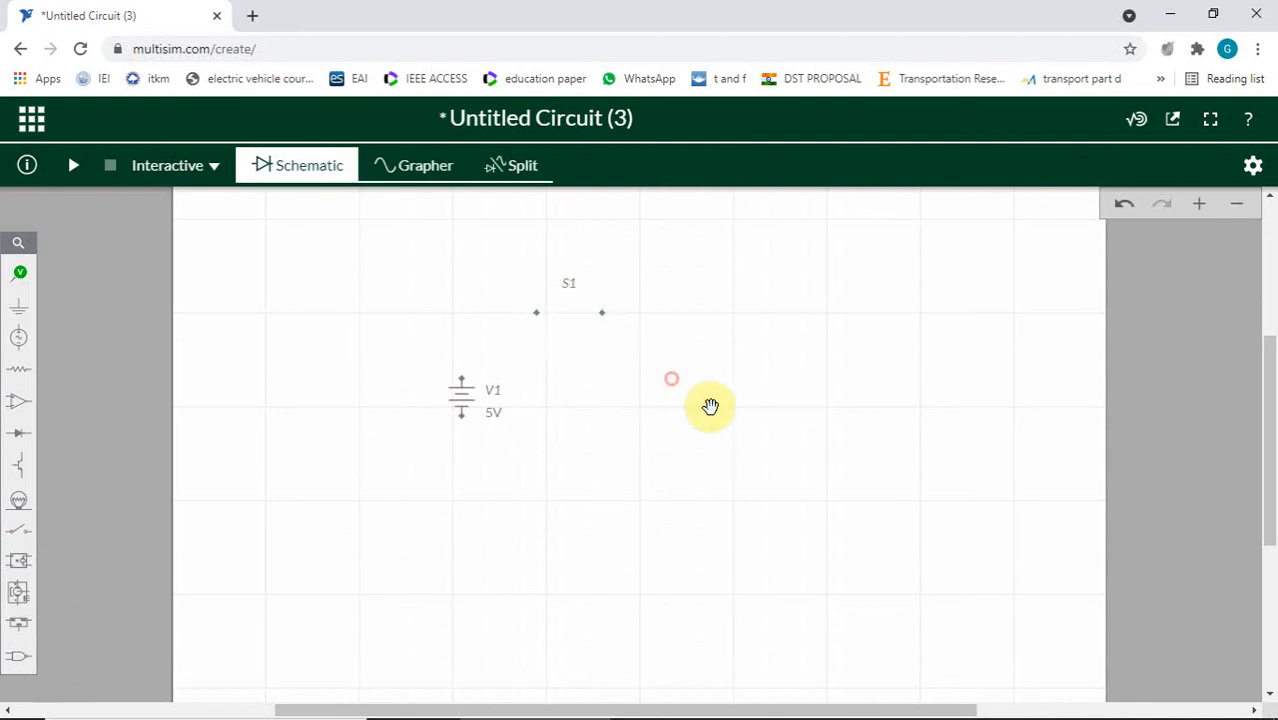
Step: Place a resistor to the right of the switch and source, and rotate it to stand vertically
left_click(19, 372)
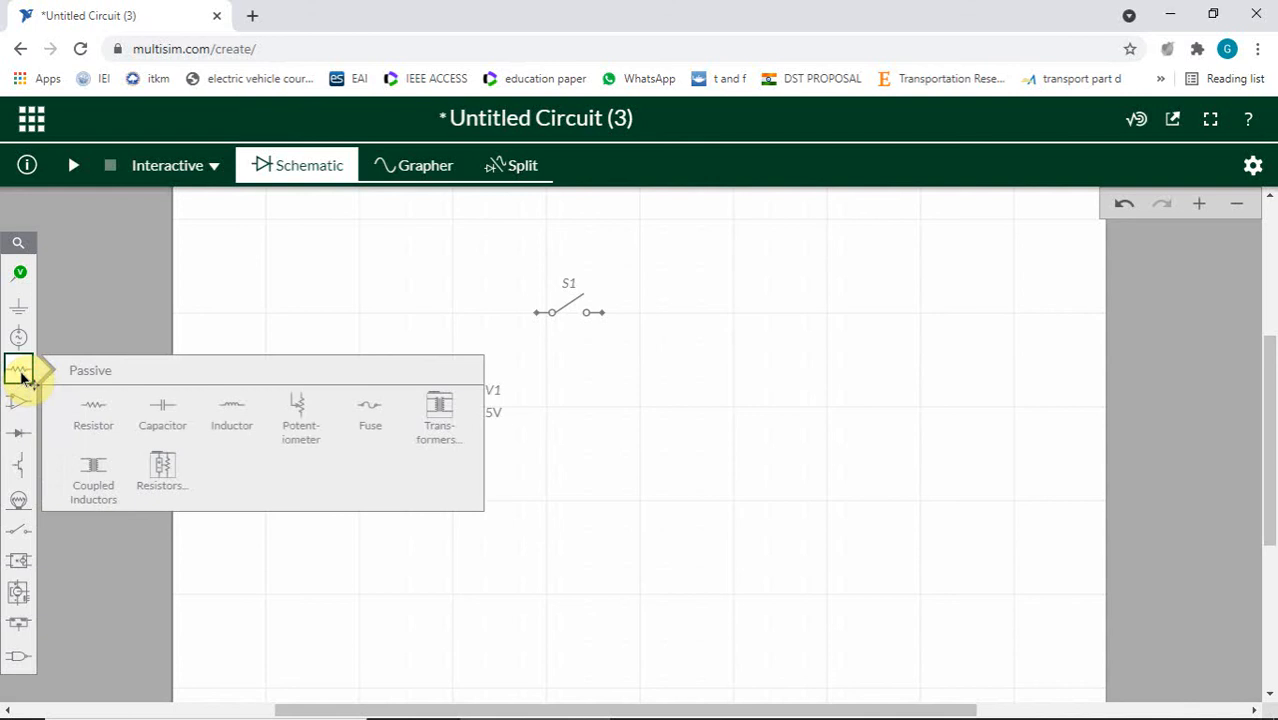
left_click(100, 400)
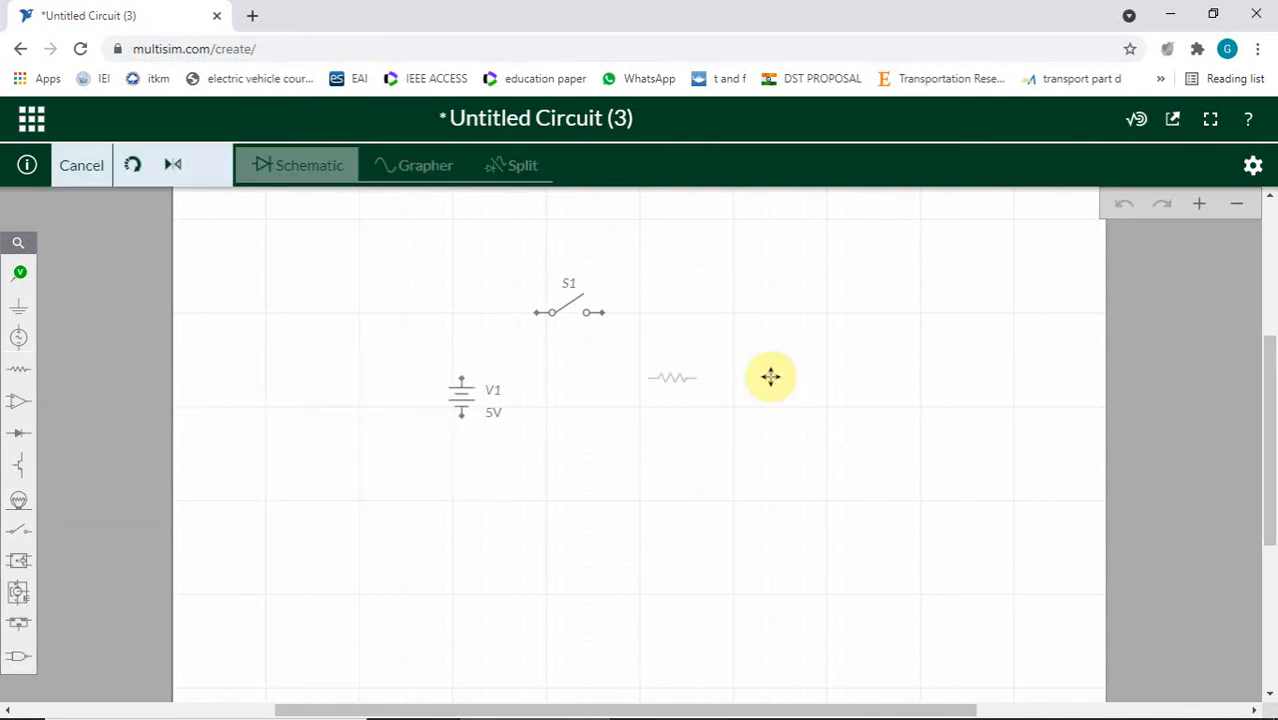
left_click(722, 385)
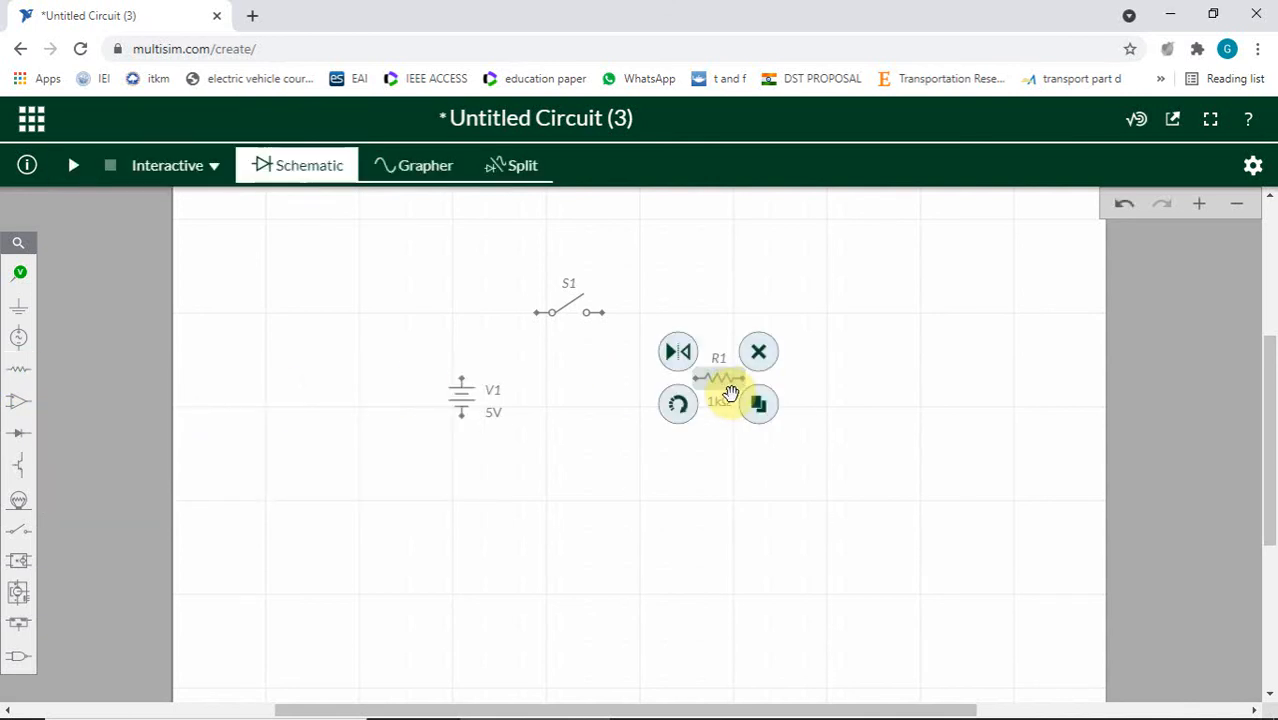
left_click(676, 405)
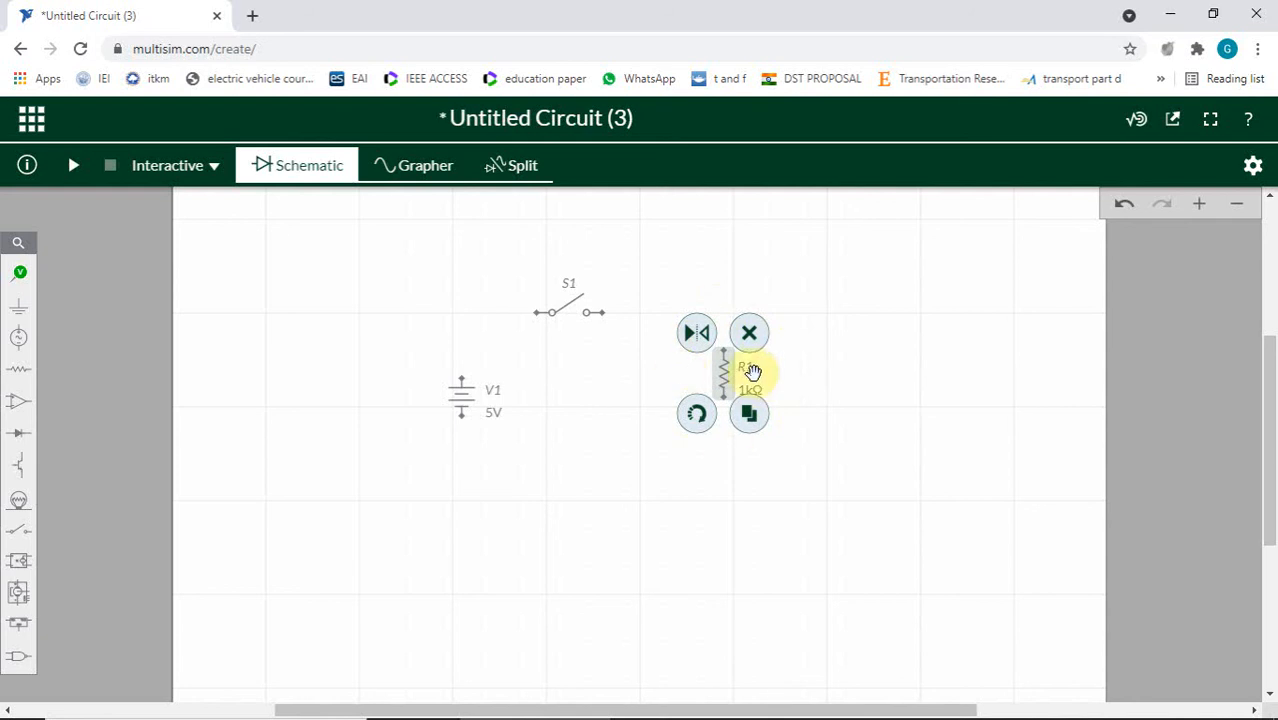
left_click(526, 477)
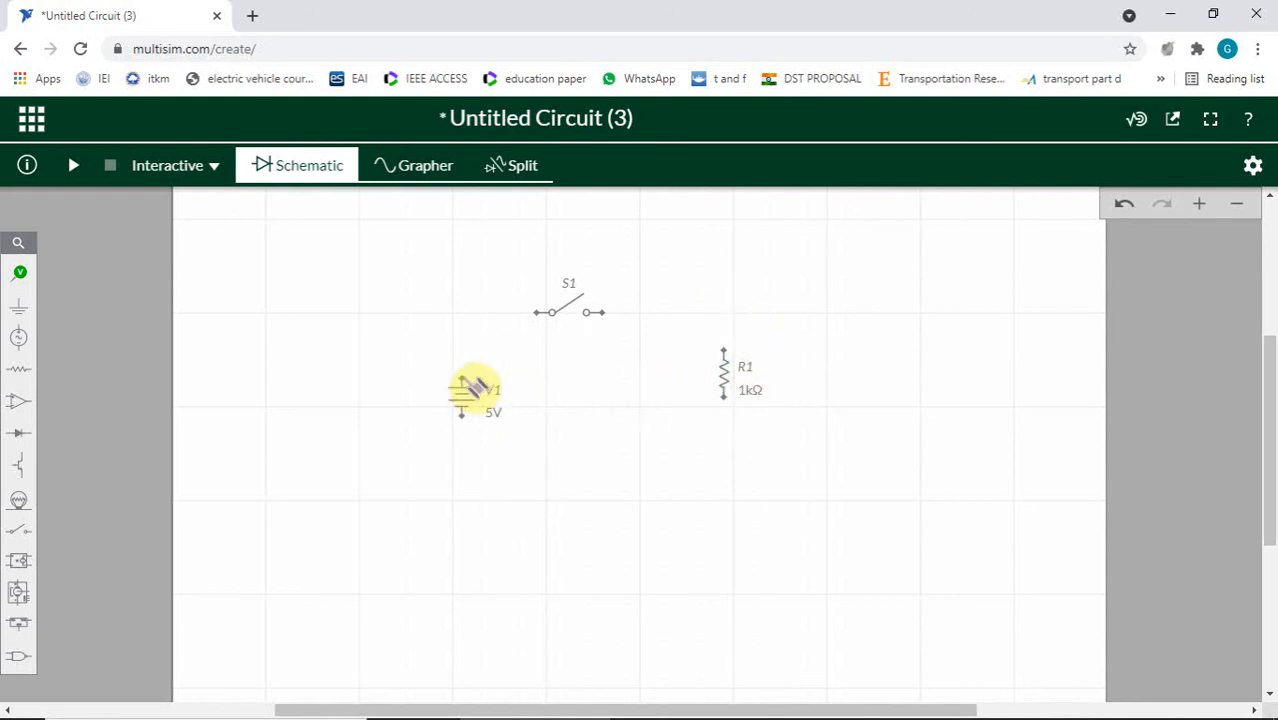
Step: Wire the source V1, switch S1 and resistor R1 into one closed series loop
left_click(463, 380)
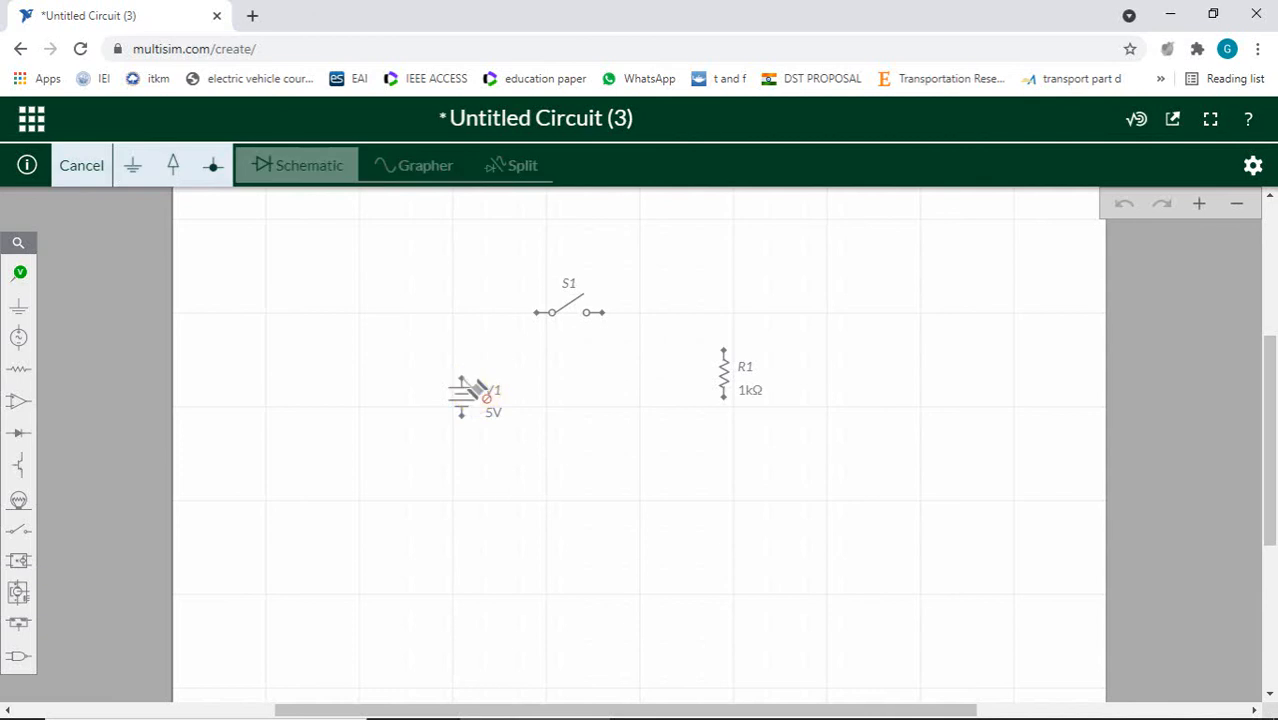
left_click(545, 319)
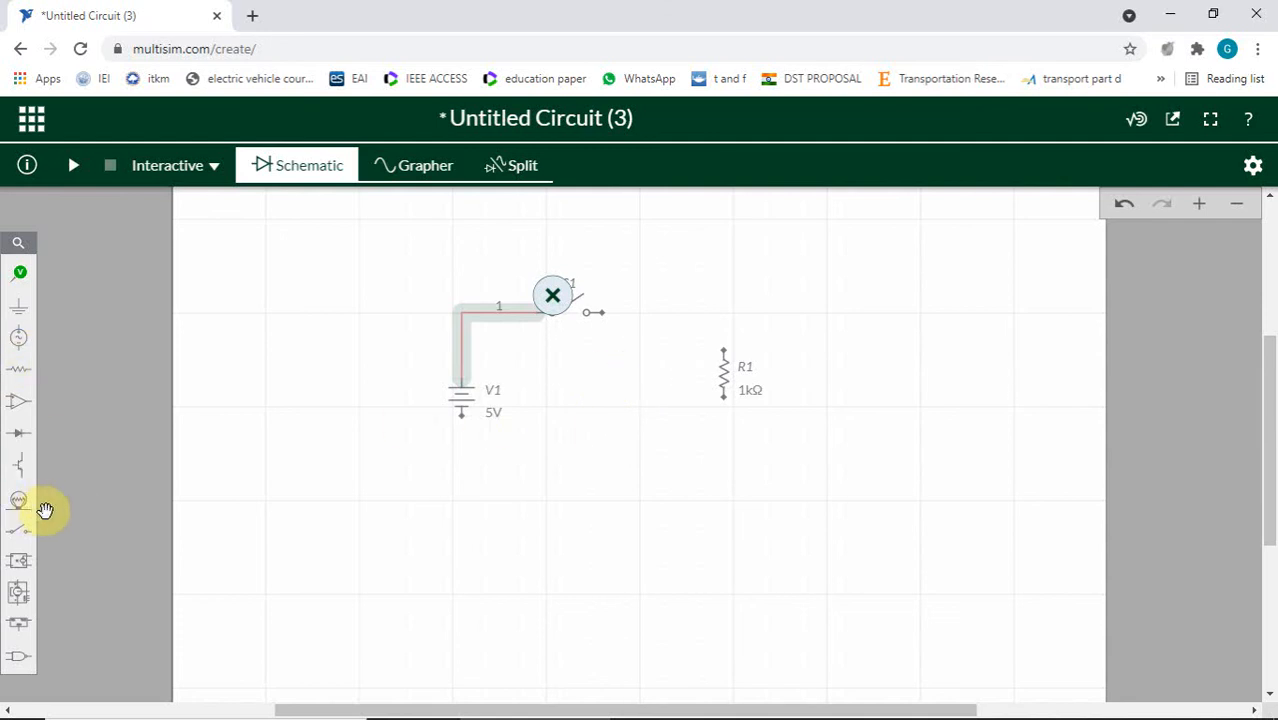
left_click_drag(608, 313, 617, 324)
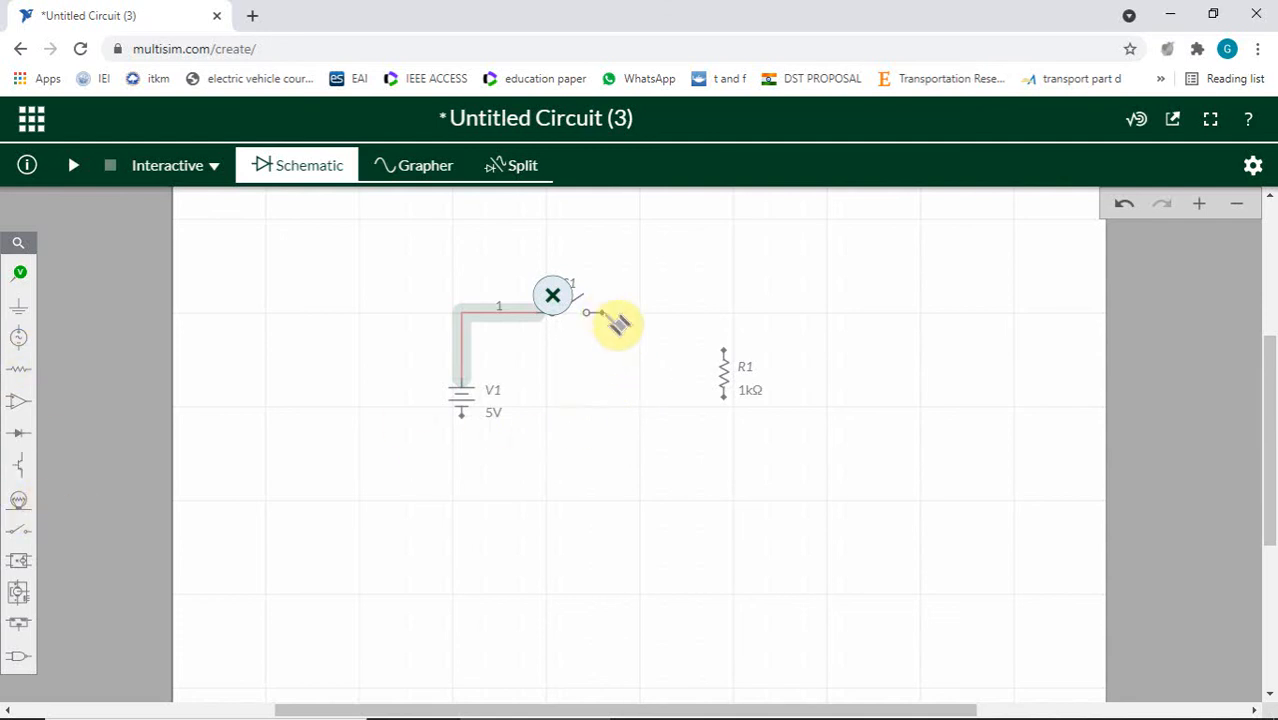
left_click(724, 351)
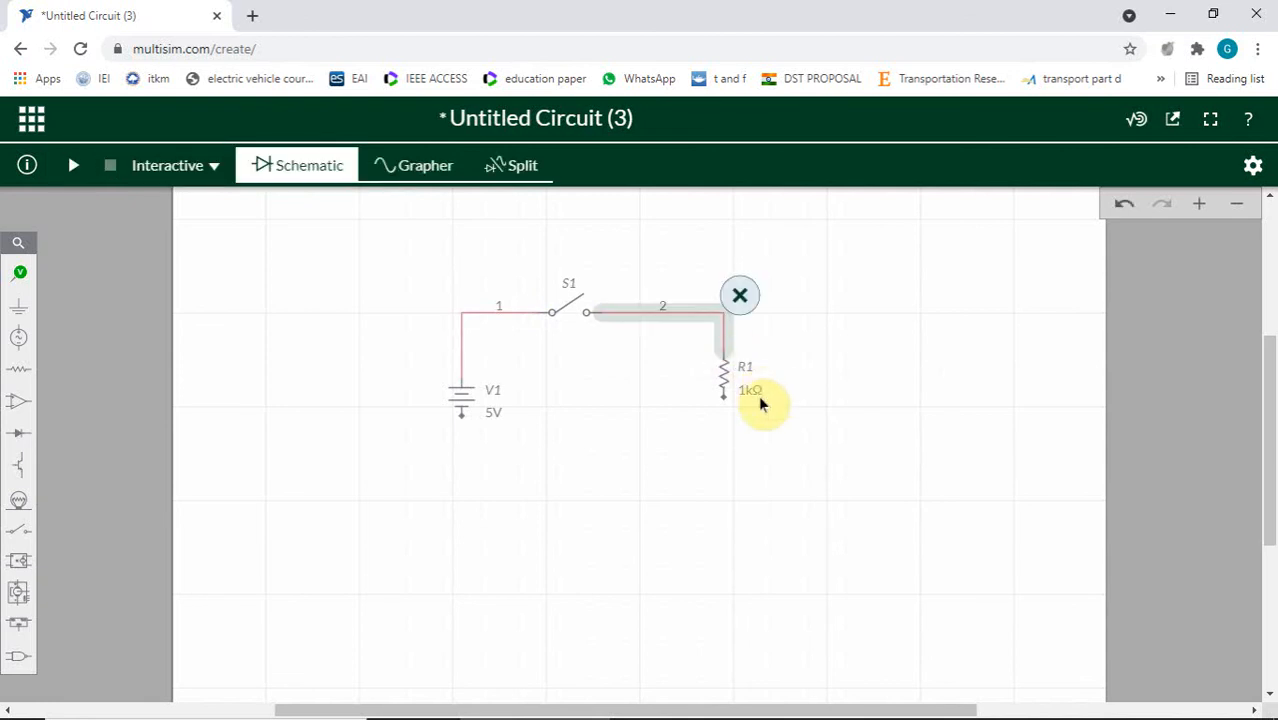
left_click(753, 400)
left_click(461, 420)
left_click(708, 483)
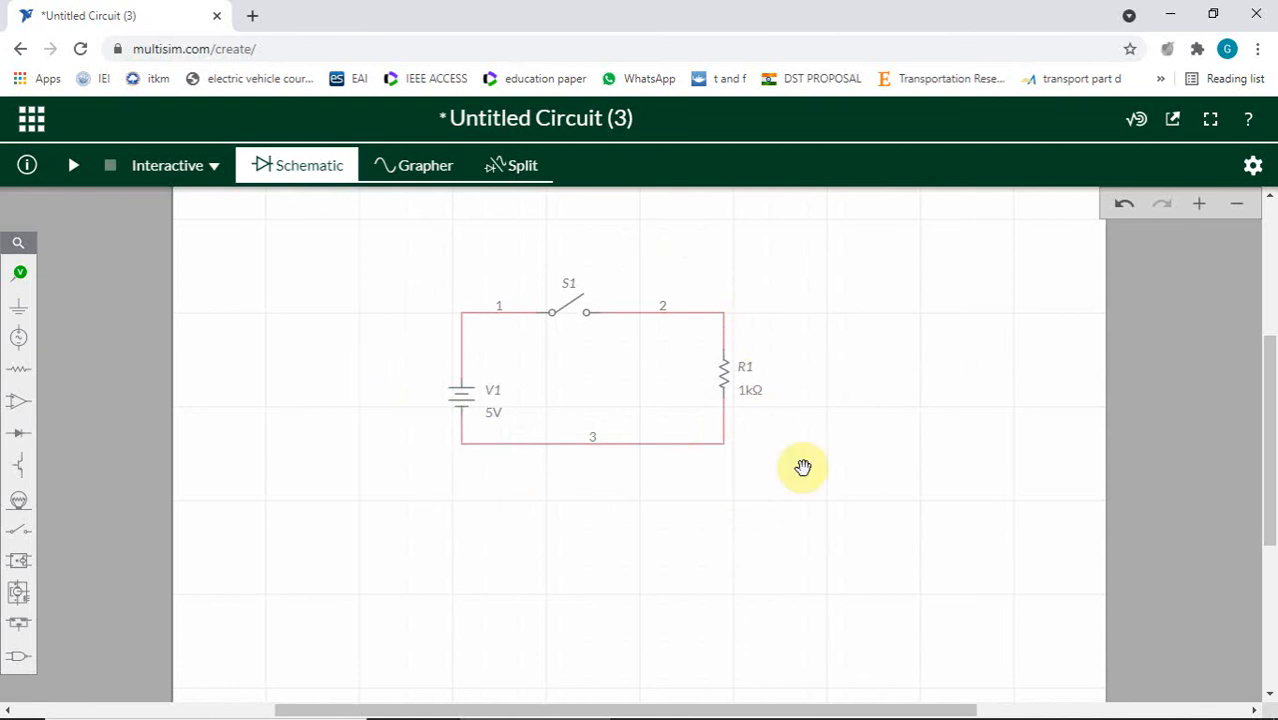
Step: Attach a current probe to the wire directly above resistor R1
left_click(19, 276)
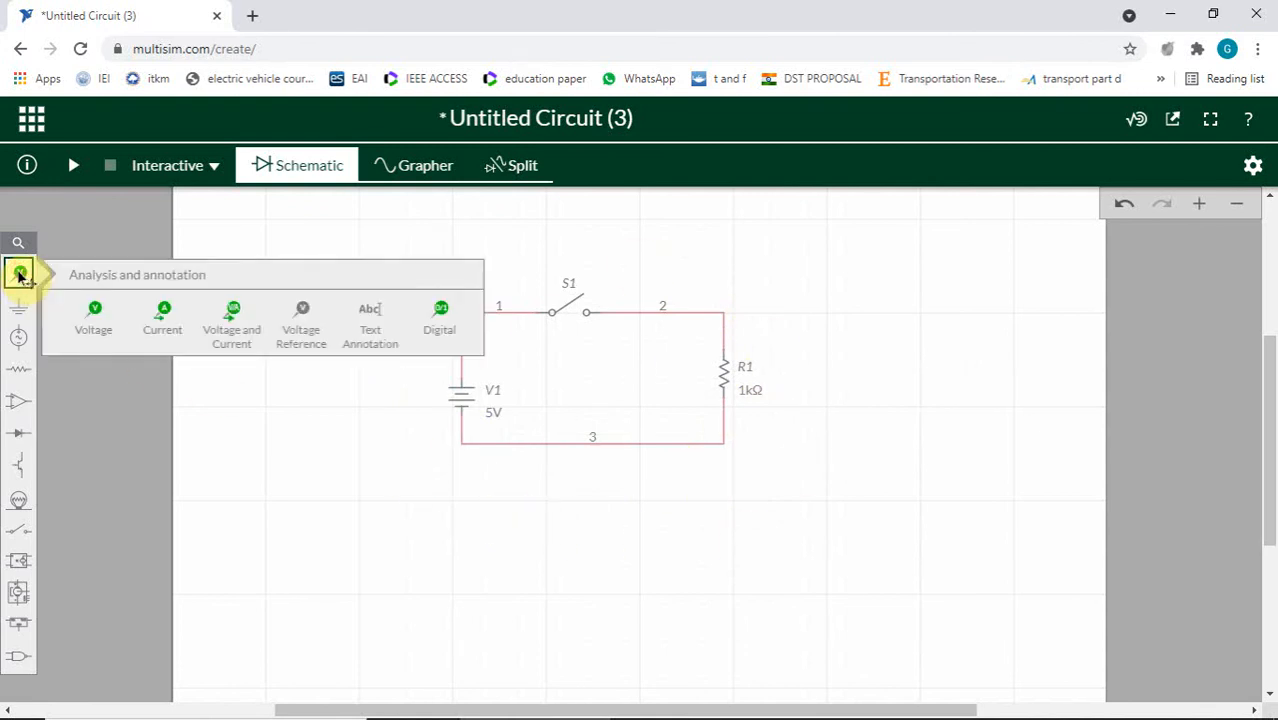
left_click(152, 326)
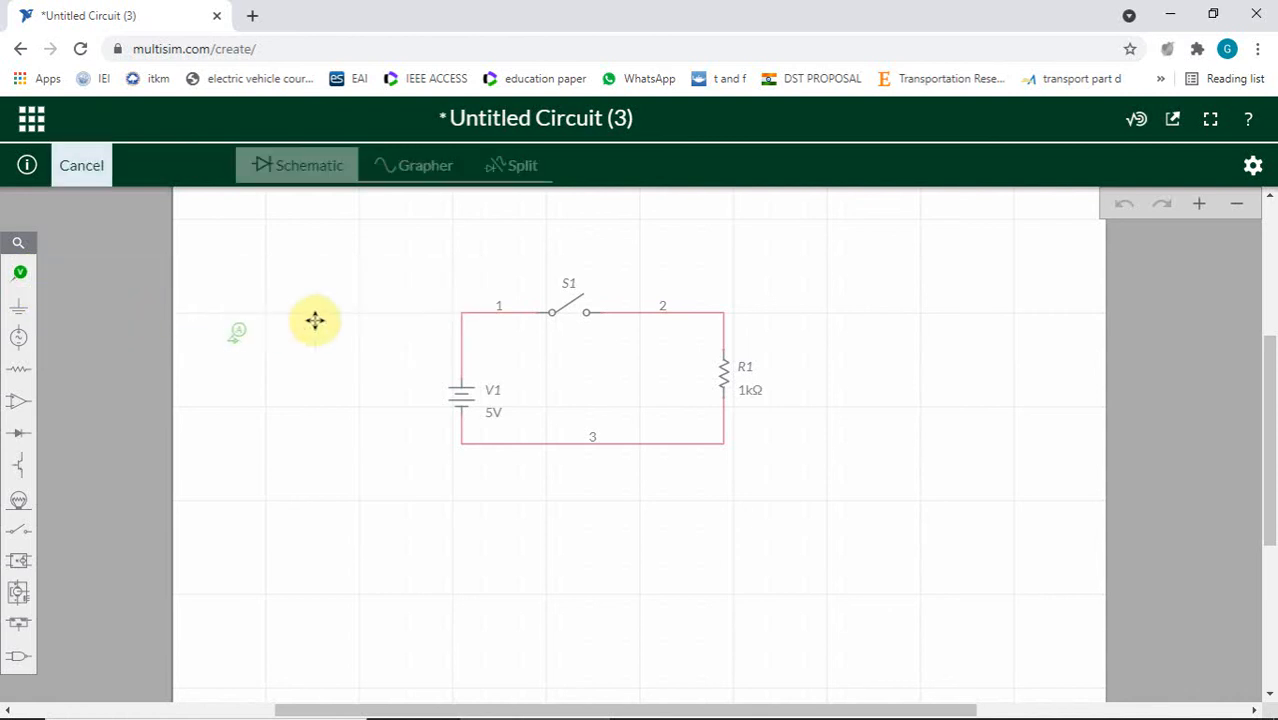
left_click(742, 315)
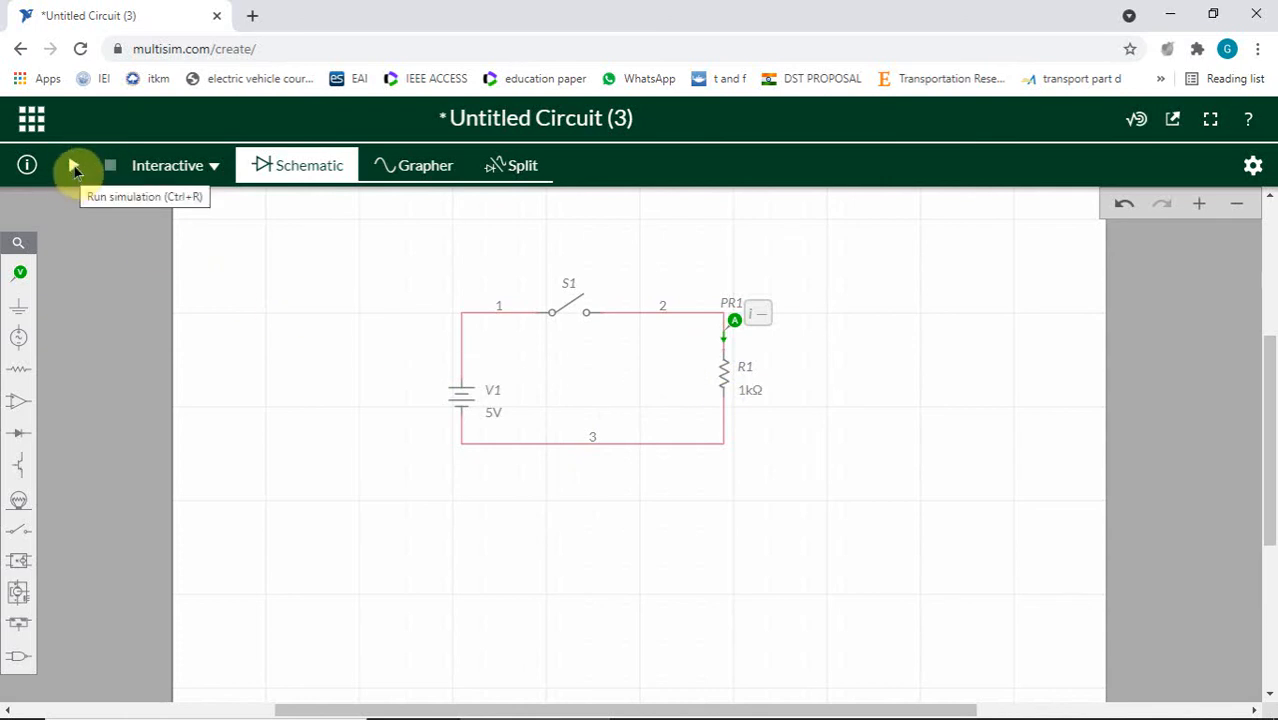
Step: Run the interactive simulation with the switch open, stop it, and close the errors and warnings list
left_click(74, 166)
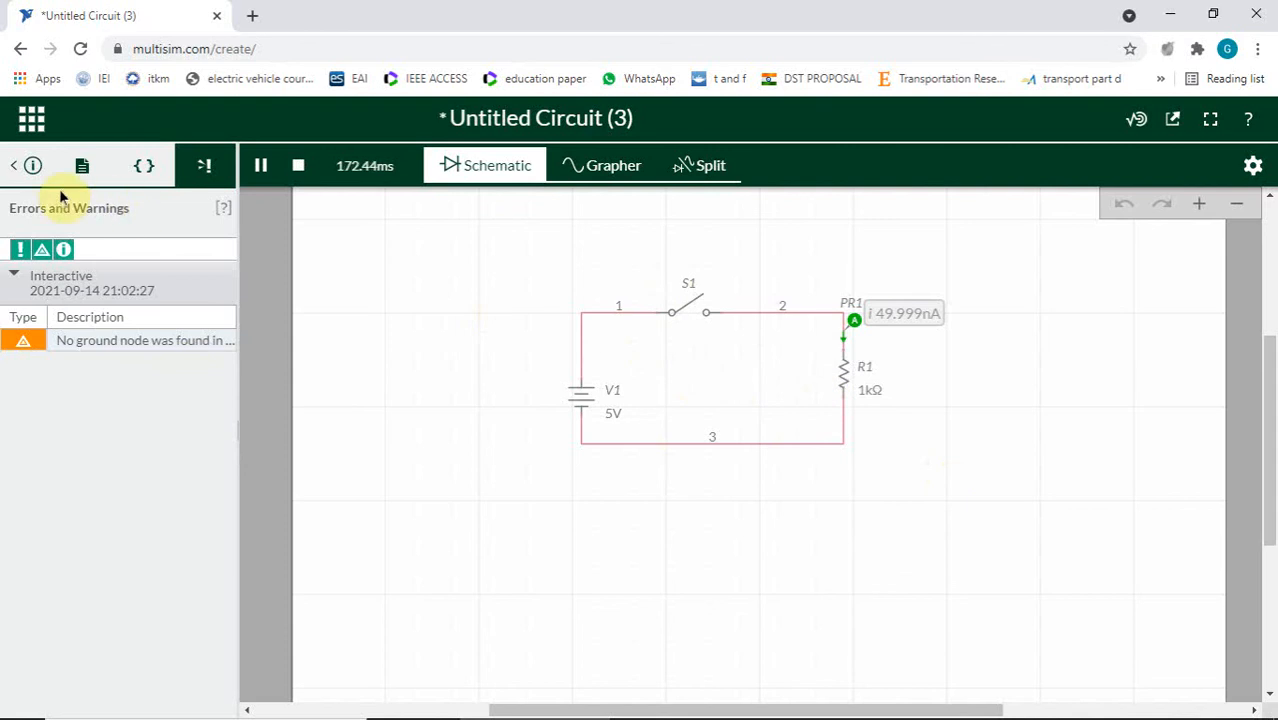
left_click(298, 167)
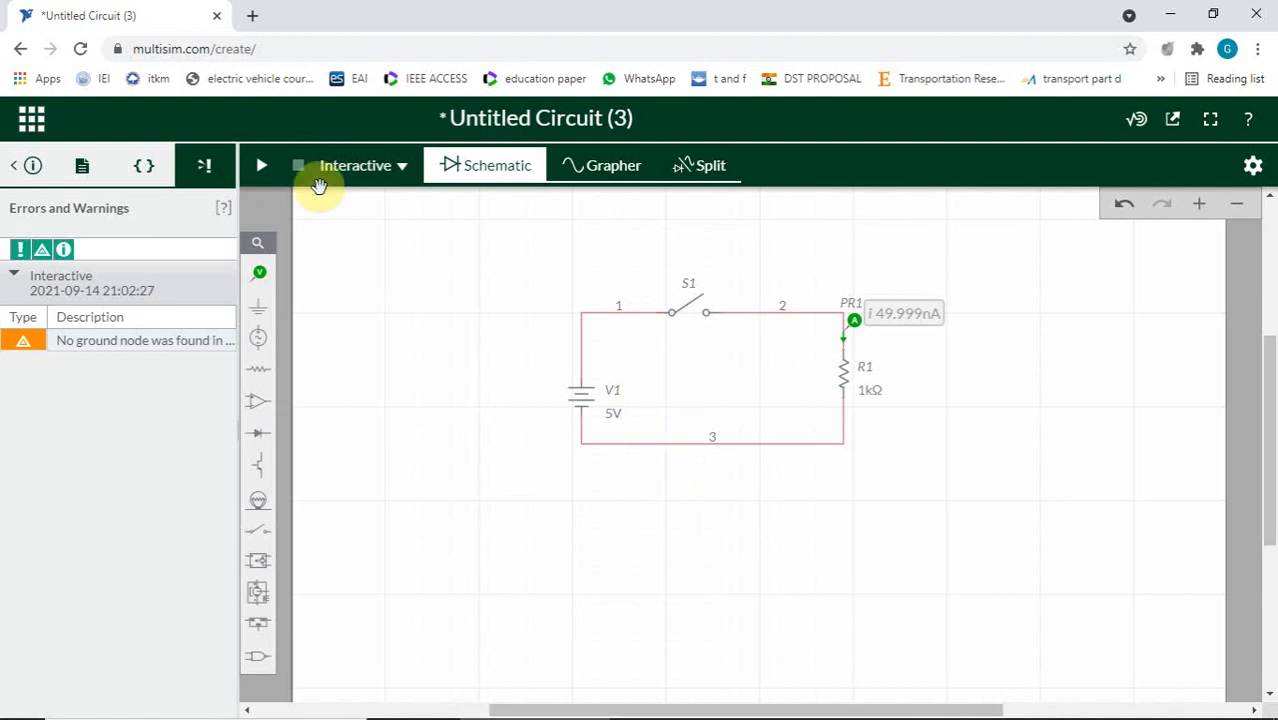
left_click(12, 168)
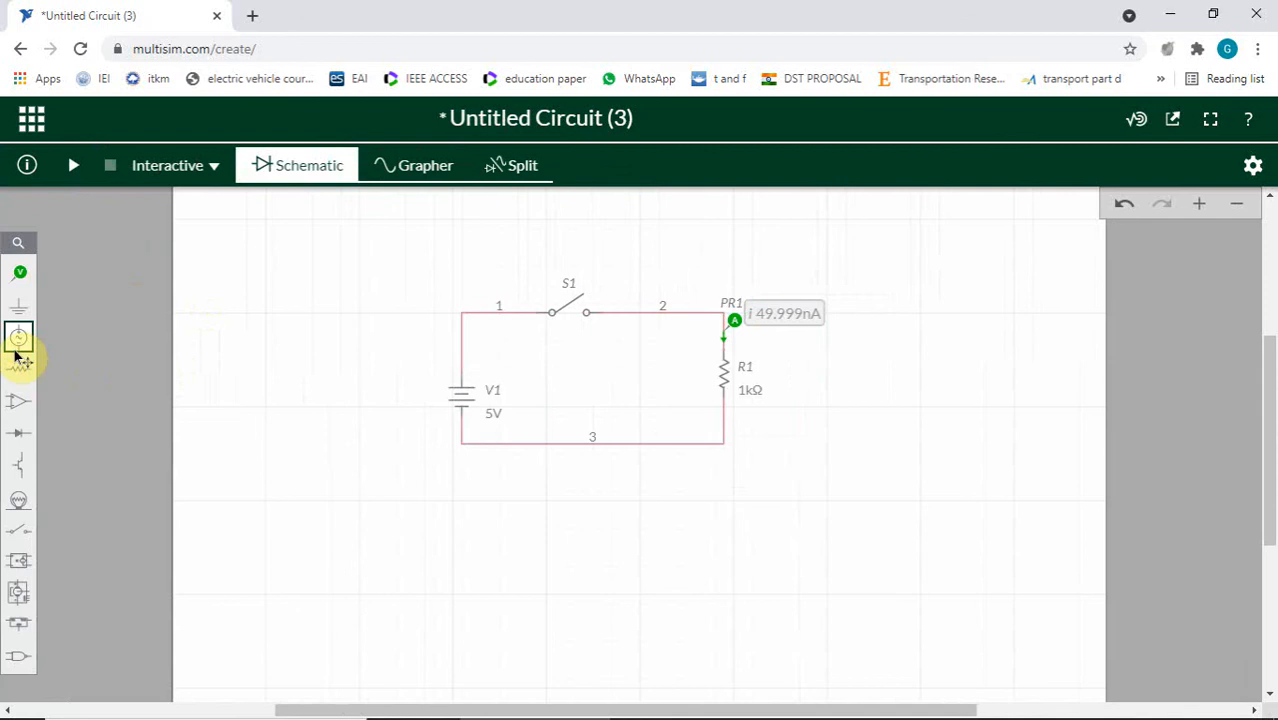
Step: Place a ground symbol just below the middle of the circuit's bottom wire
left_click(16, 312)
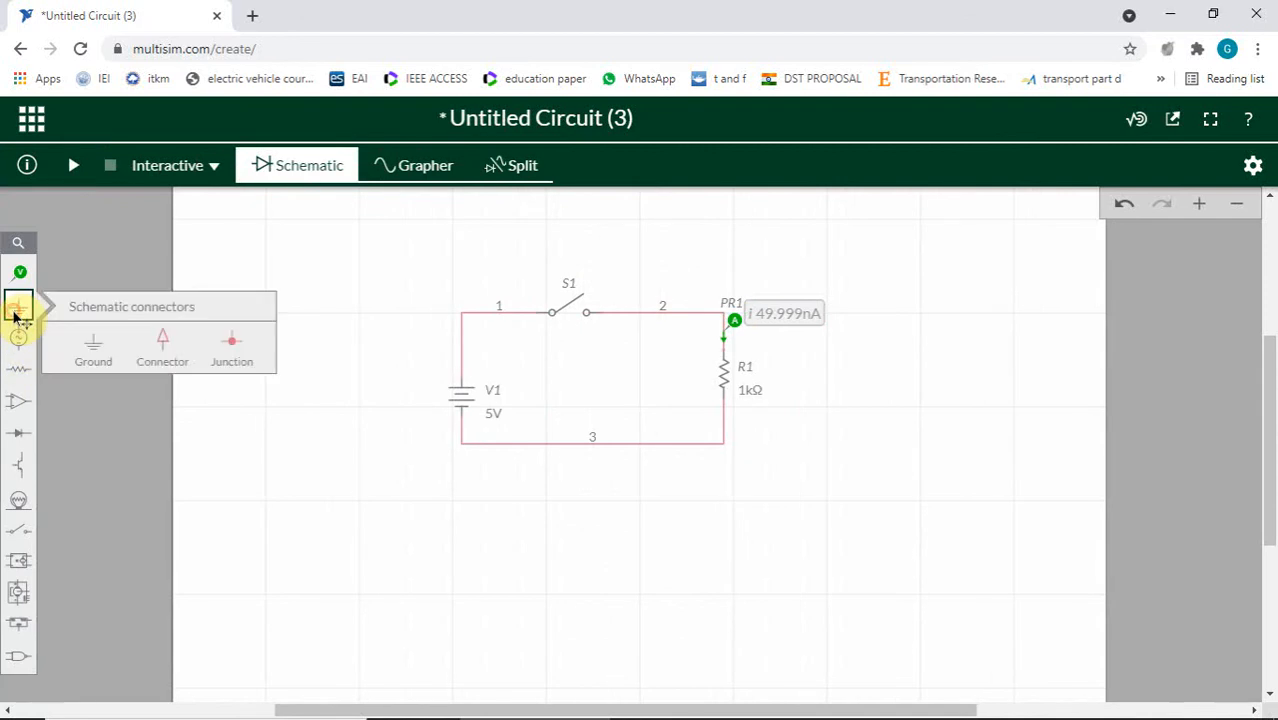
left_click(97, 343)
left_click(592, 493)
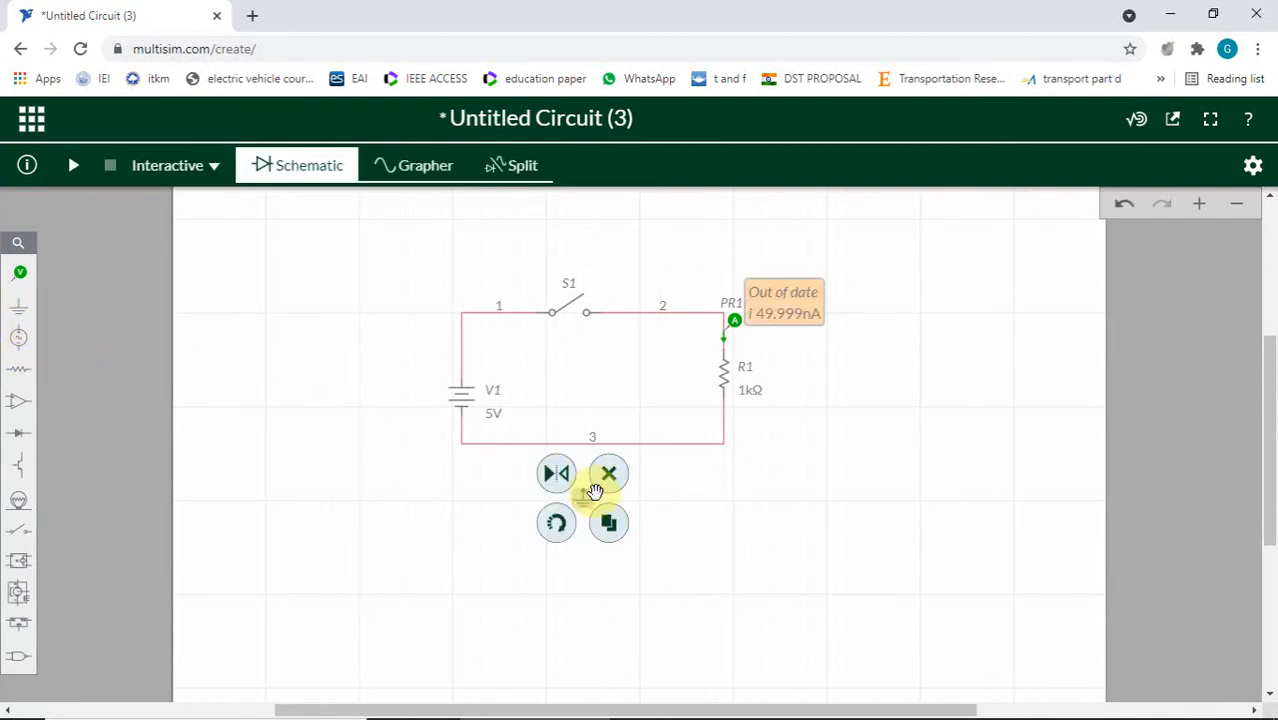
left_click(685, 480)
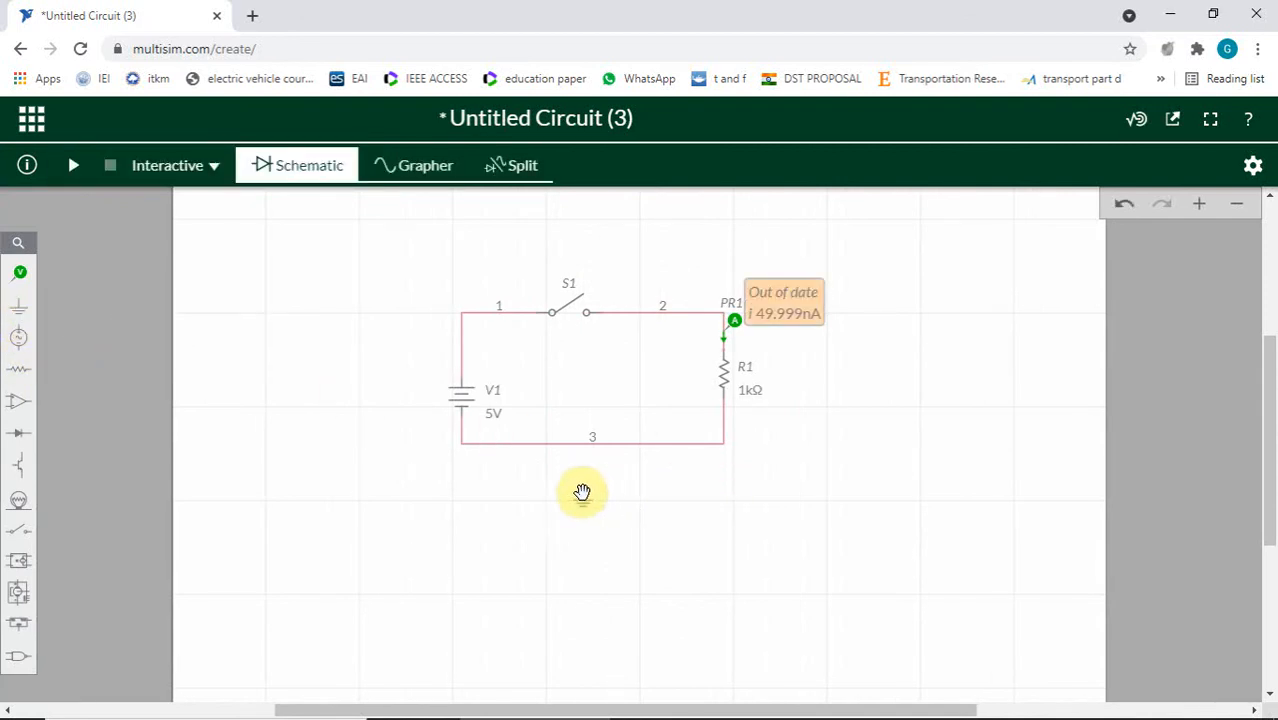
Step: Connect the ground symbol to the circuit's bottom wire and run the interactive simulation with switch S1 closed
left_click_drag(588, 492, 583, 446)
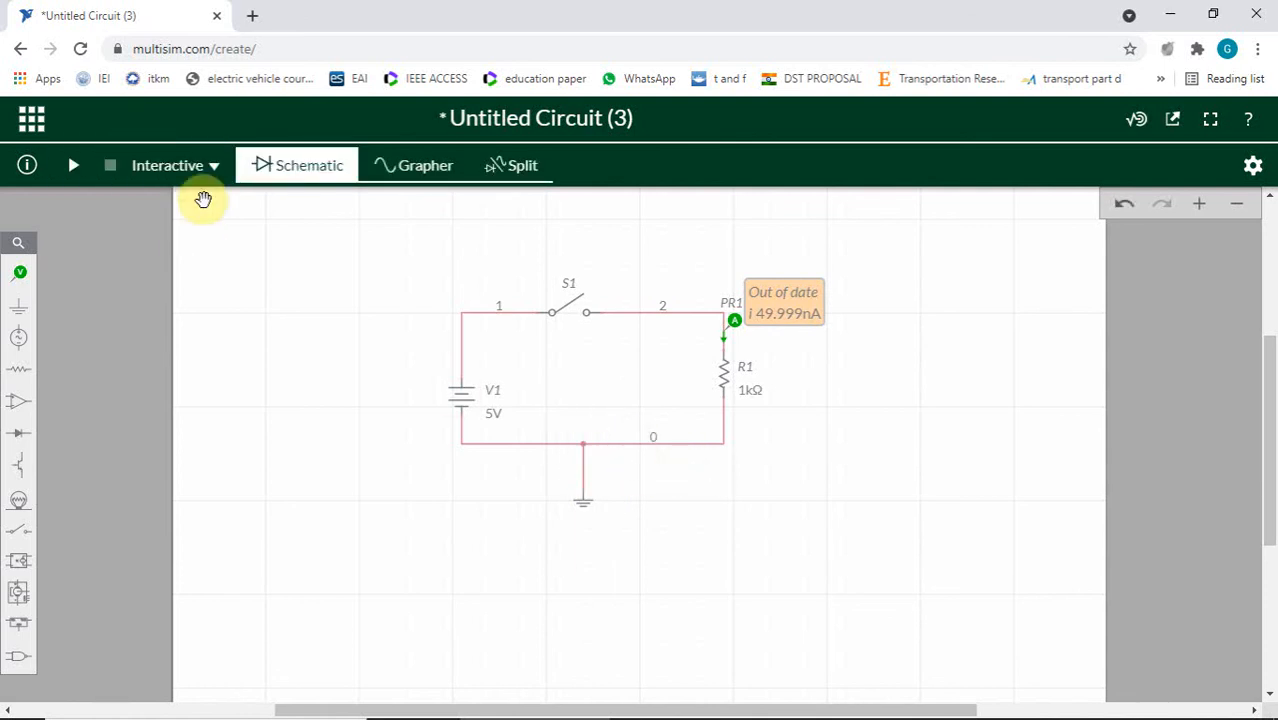
left_click(72, 165)
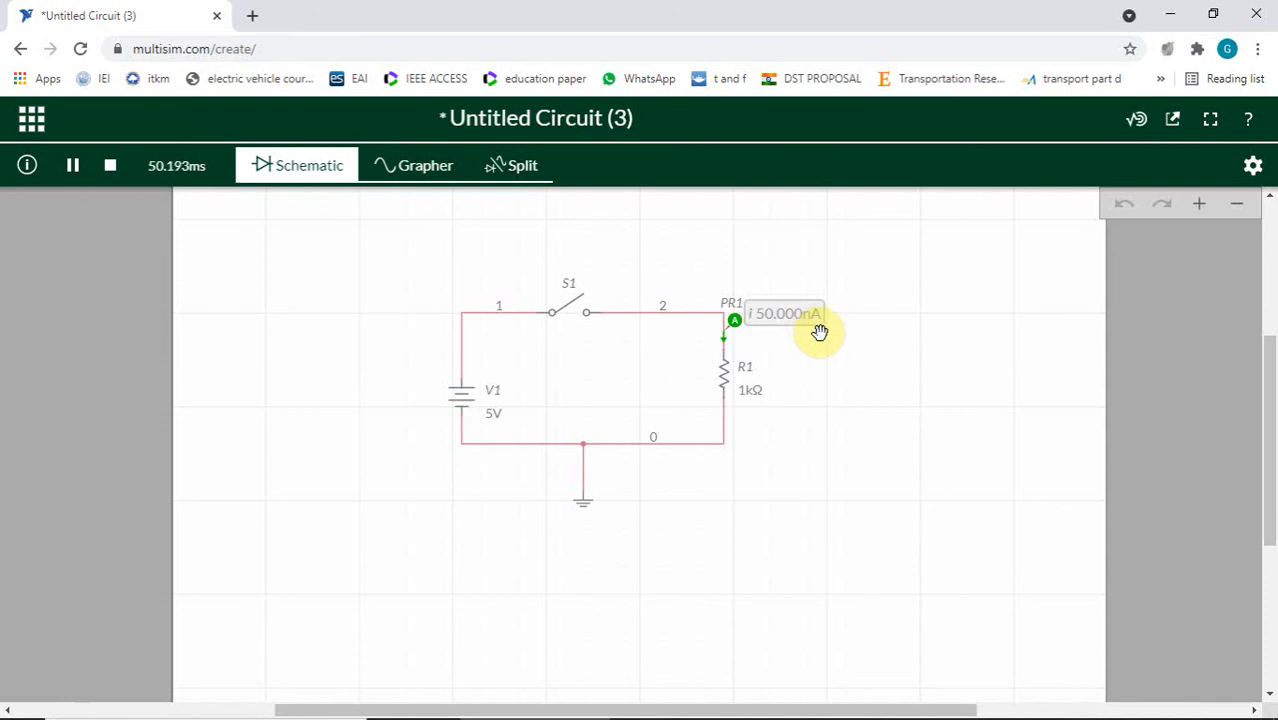
left_click(572, 308)
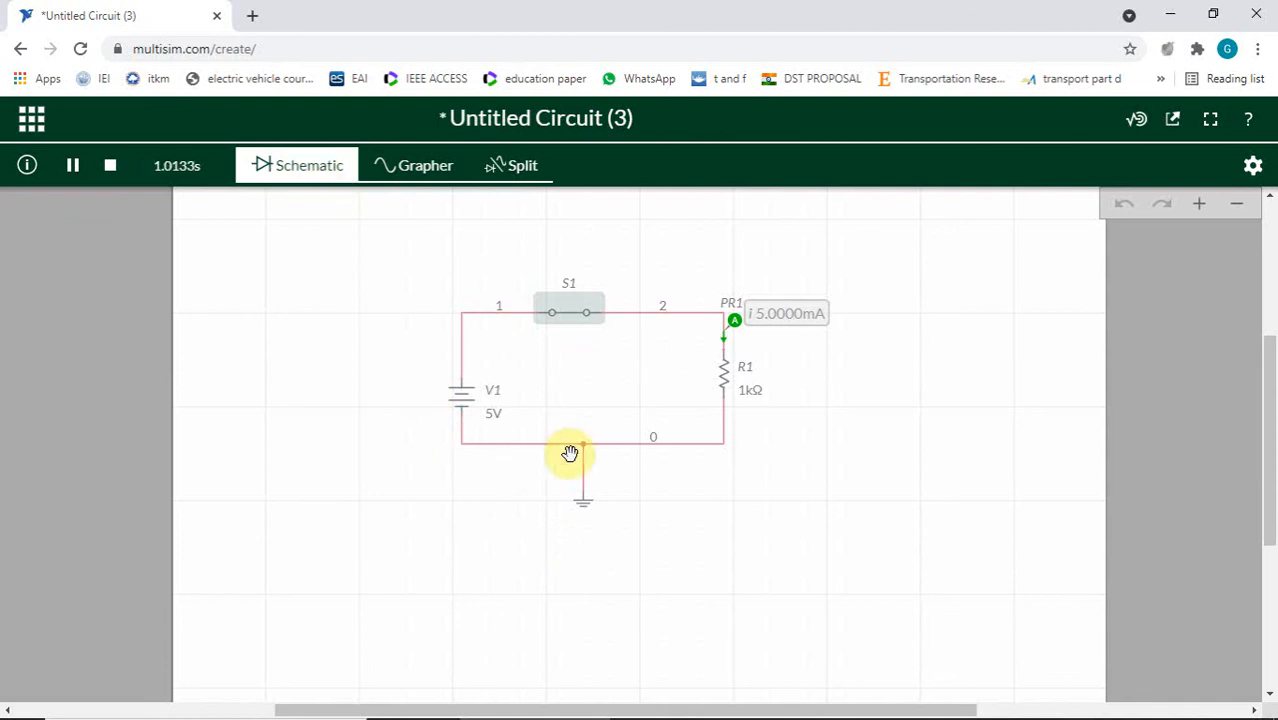
Step: Check the probe current in the grapher and in the split view while opening and reclosing switch S1
left_click(422, 176)
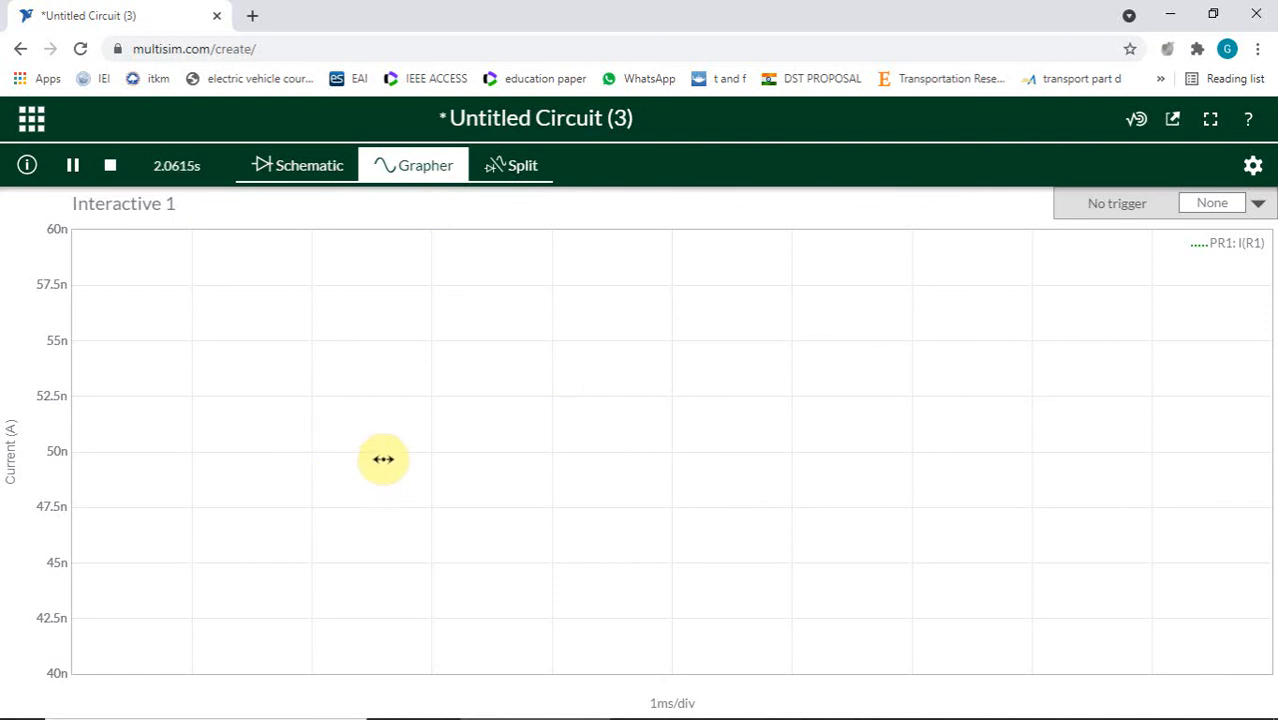
left_click(510, 165)
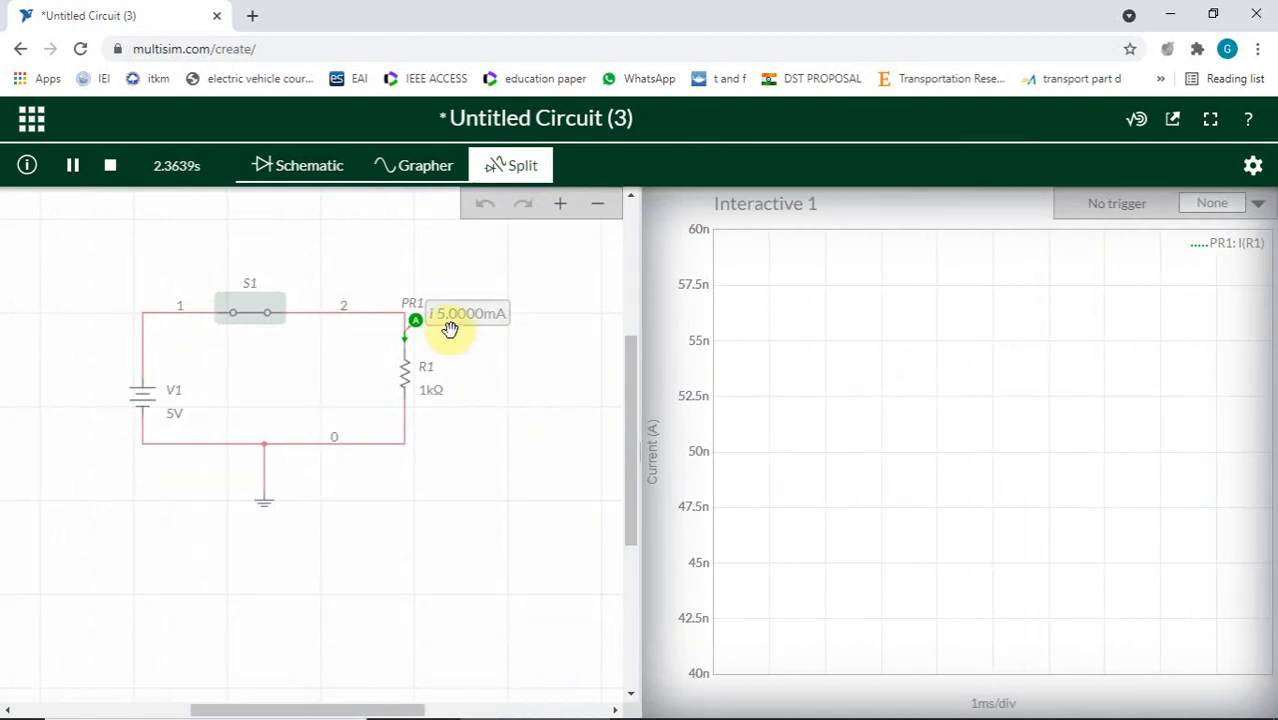
left_click(250, 313)
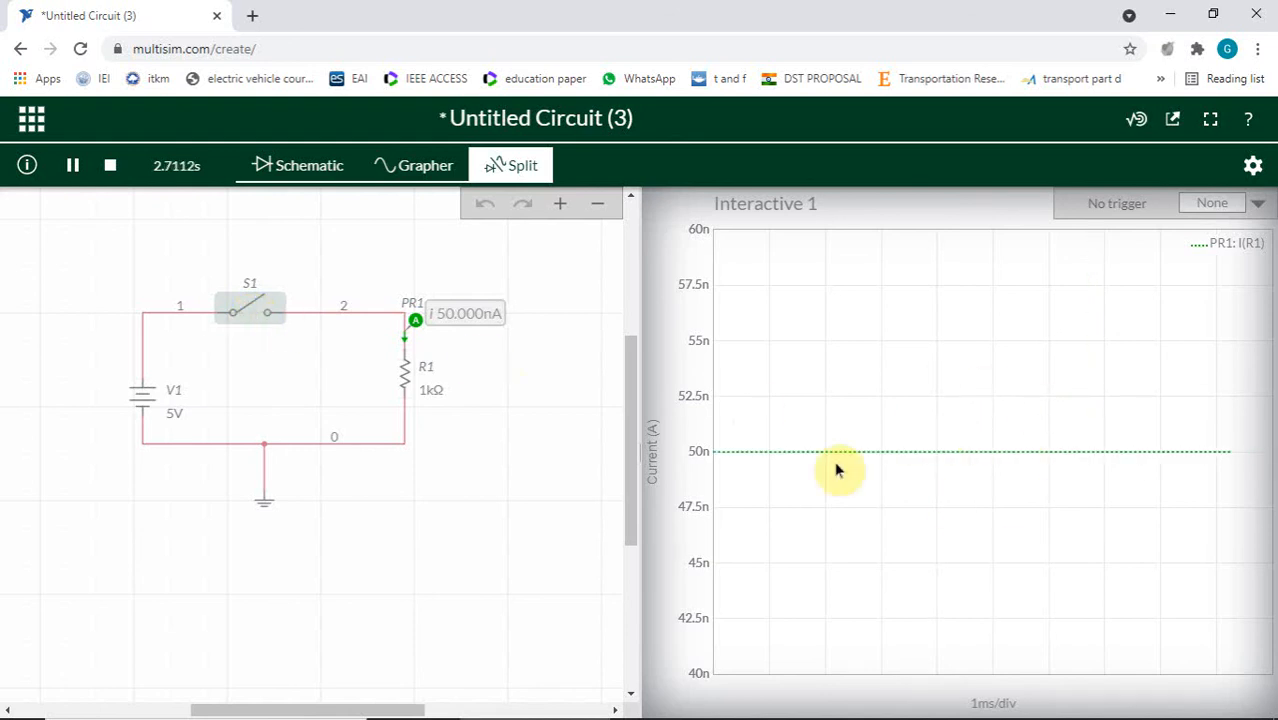
left_click(253, 310)
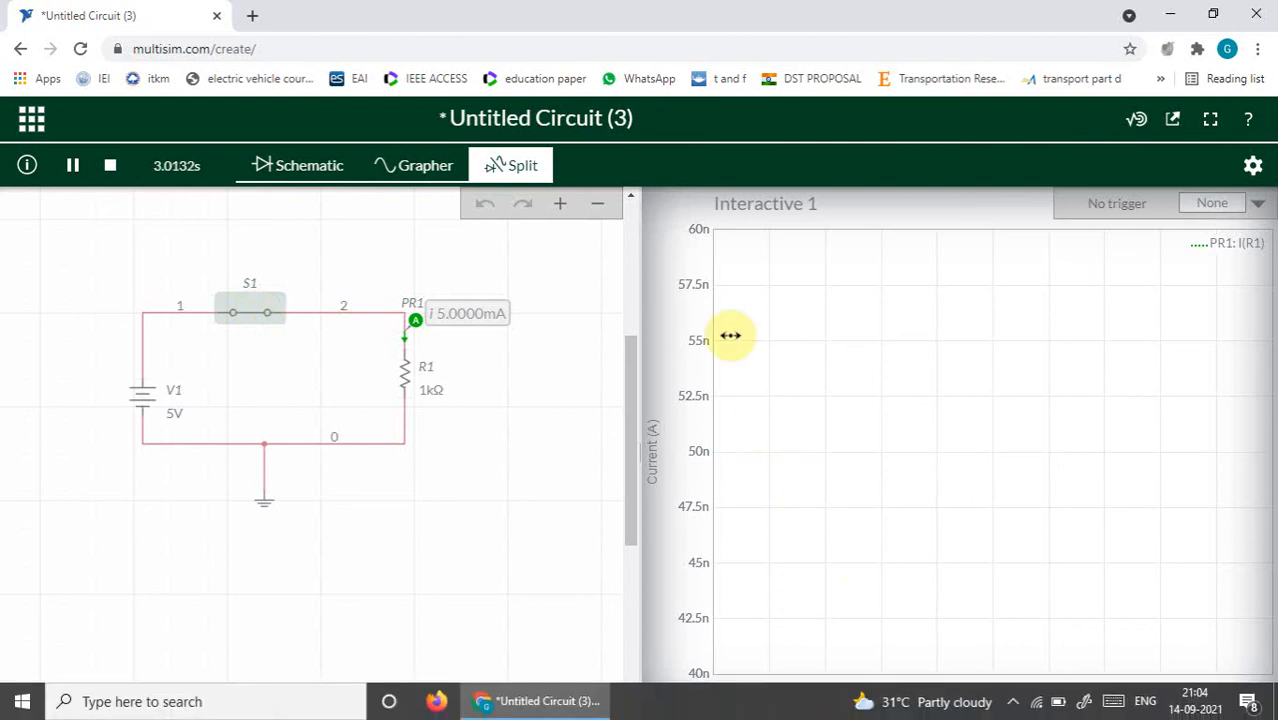
Step: Return to the schematic-only view, stop the simulation and deselect switch S1
left_click(268, 170)
left_click(110, 166)
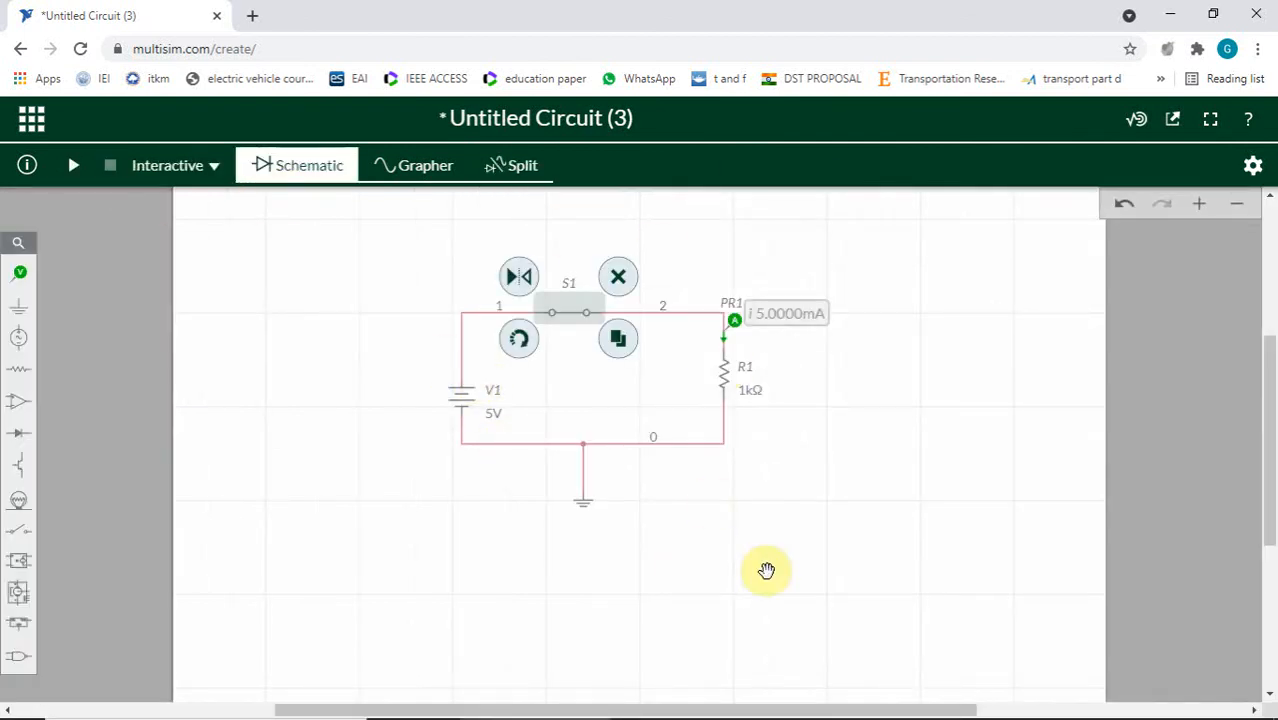
left_click(762, 575)
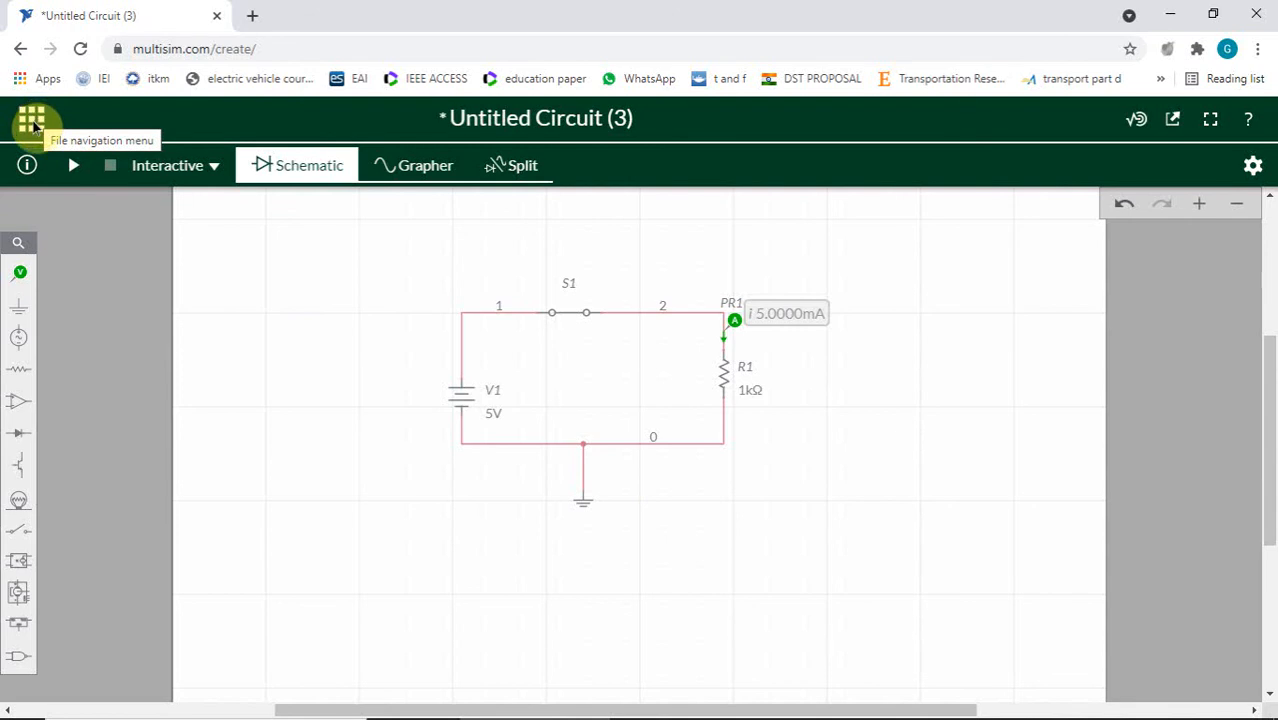
Step: Save the circuit under the name "model circuit", leaving the description empty
left_click(33, 122)
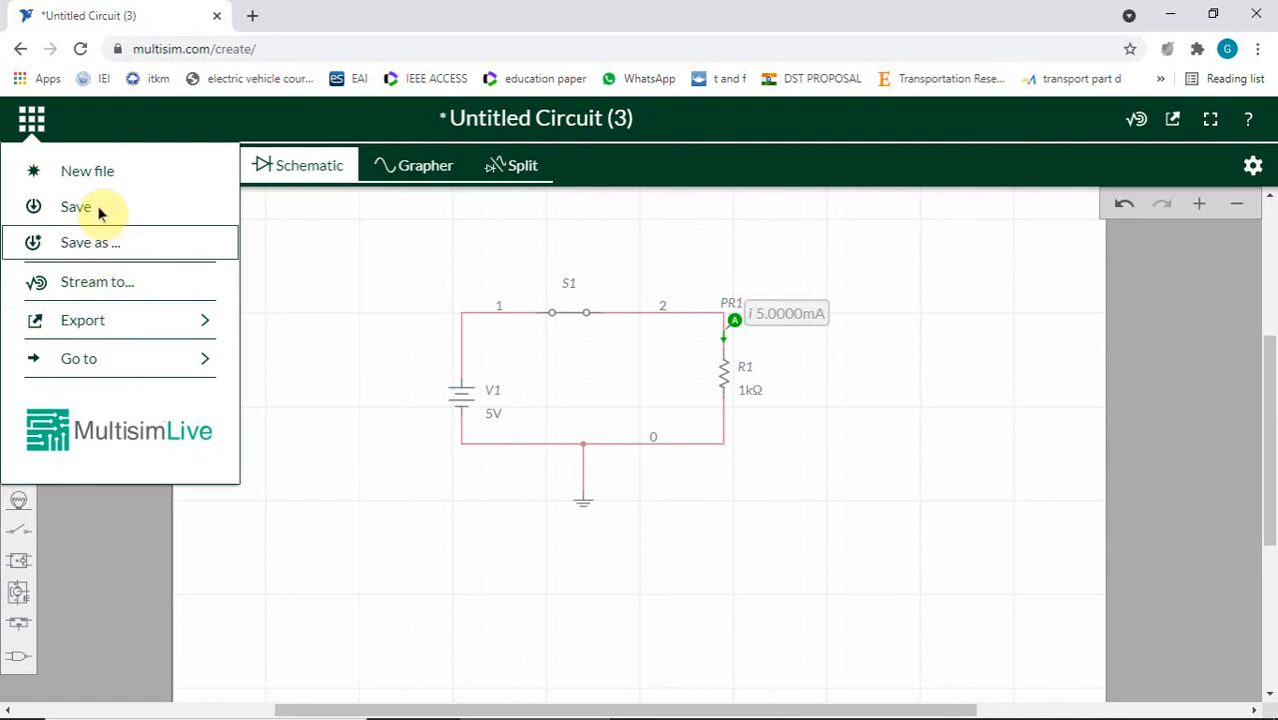
left_click(80, 207)
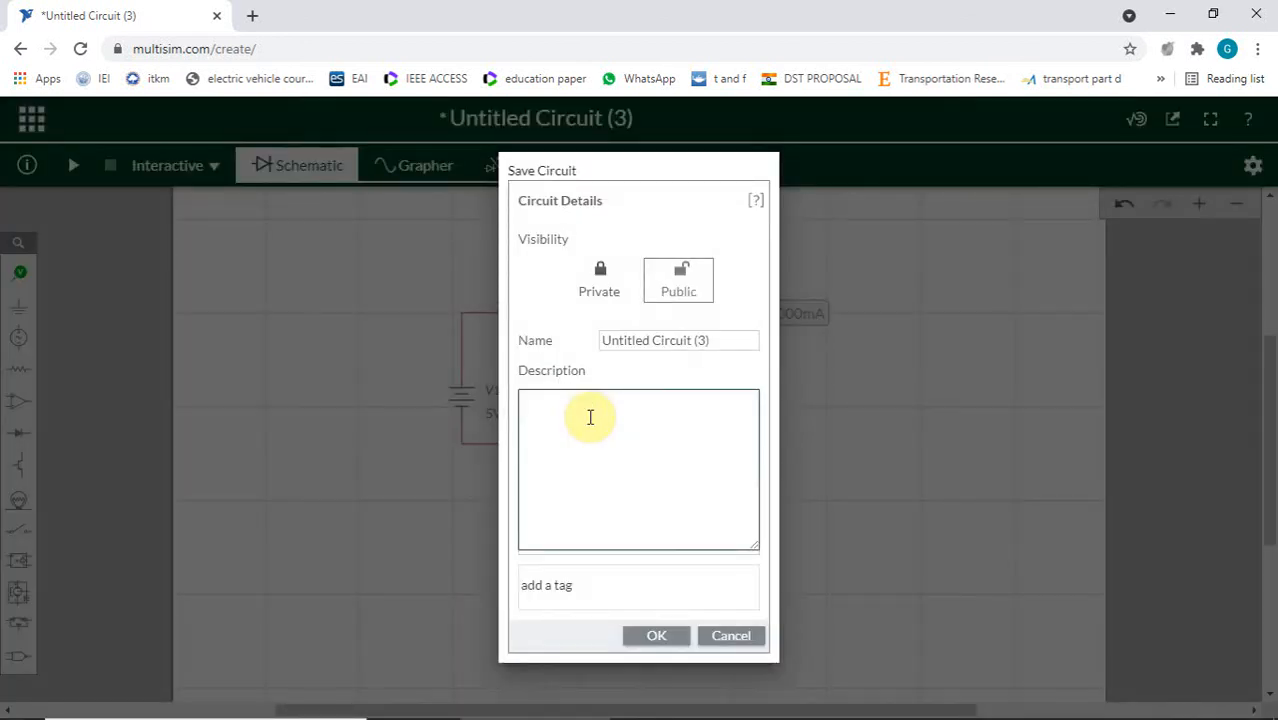
left_click(590, 417)
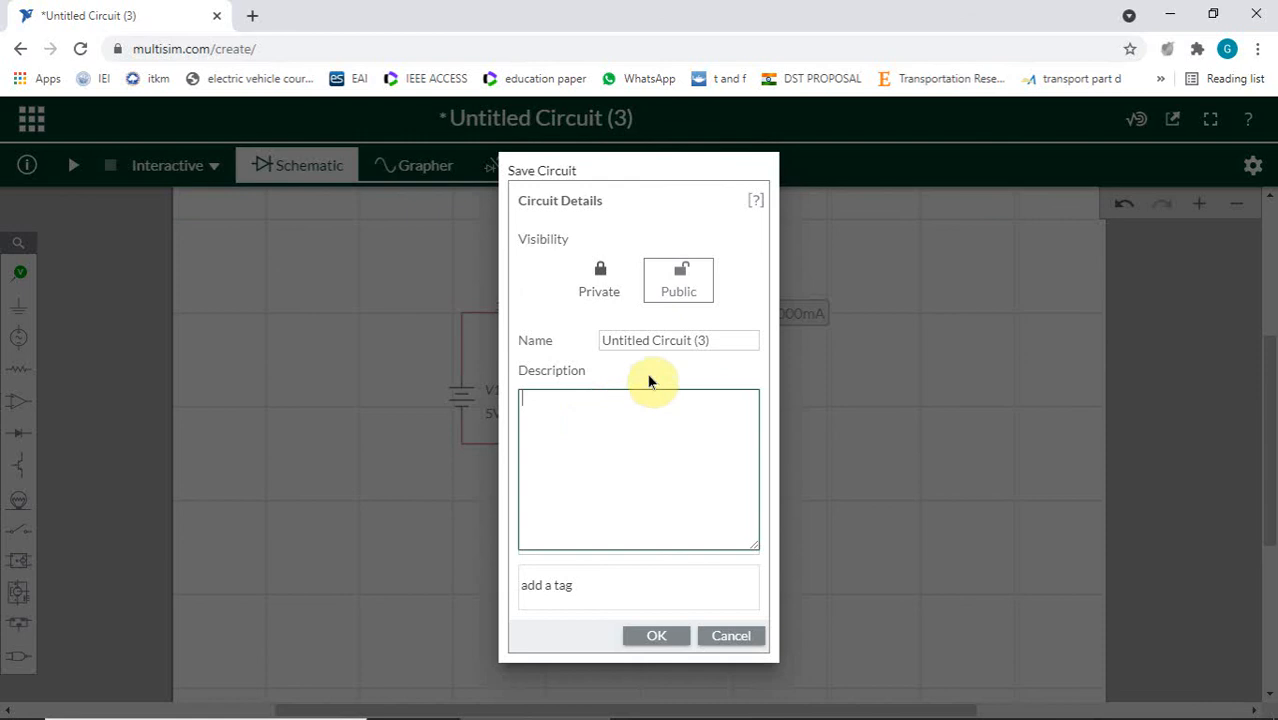
triple_click(695, 342)
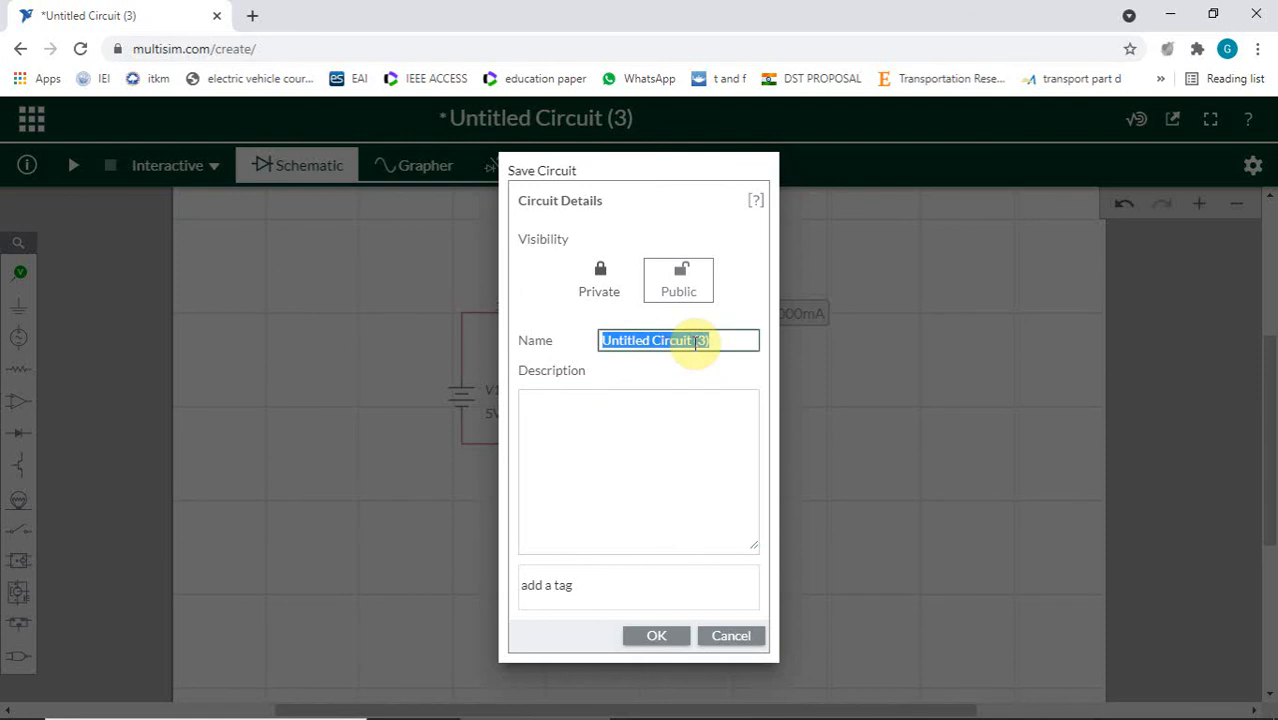
type("model circuit")
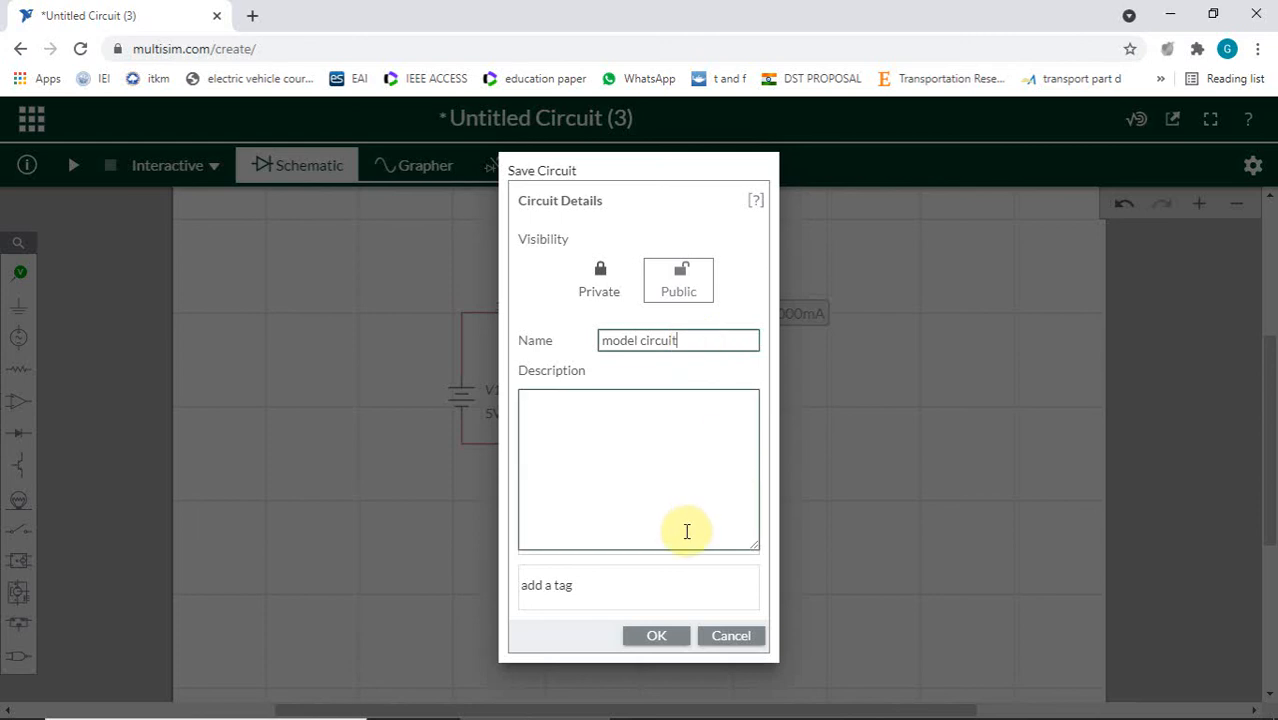
left_click(655, 637)
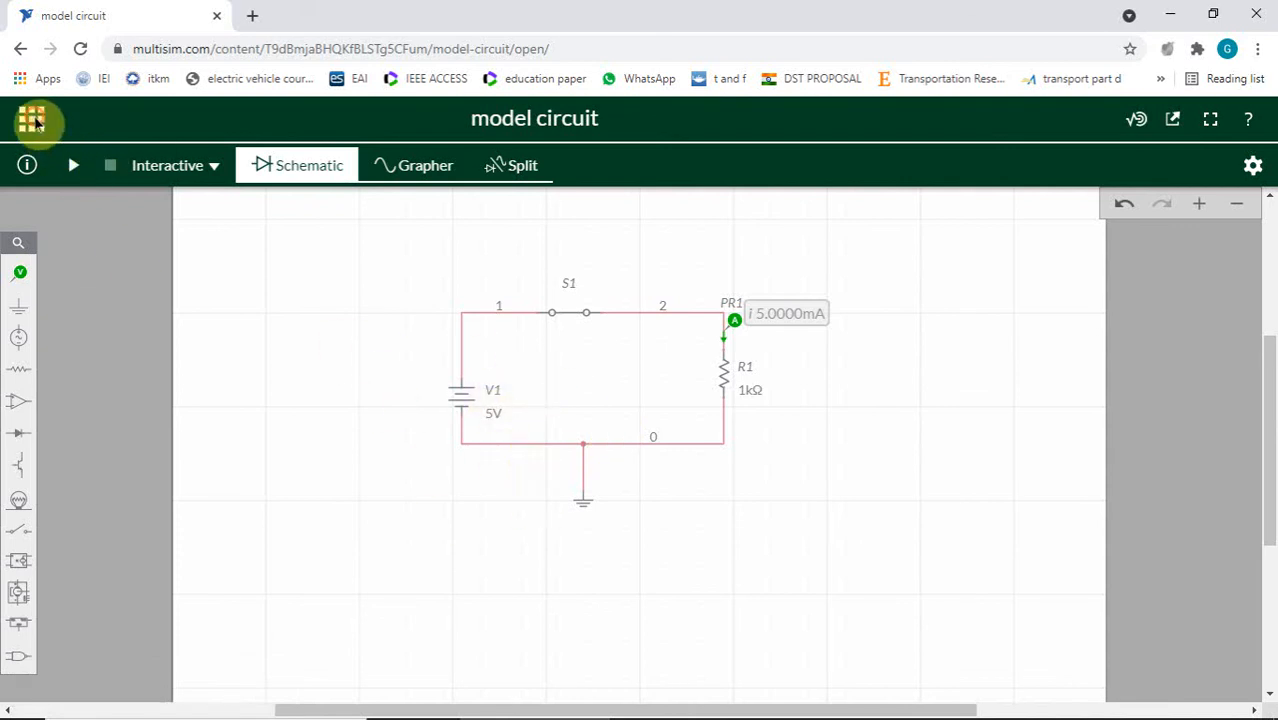
Step: Leave the circuit editor and go to the My Circuits page
left_click(33, 120)
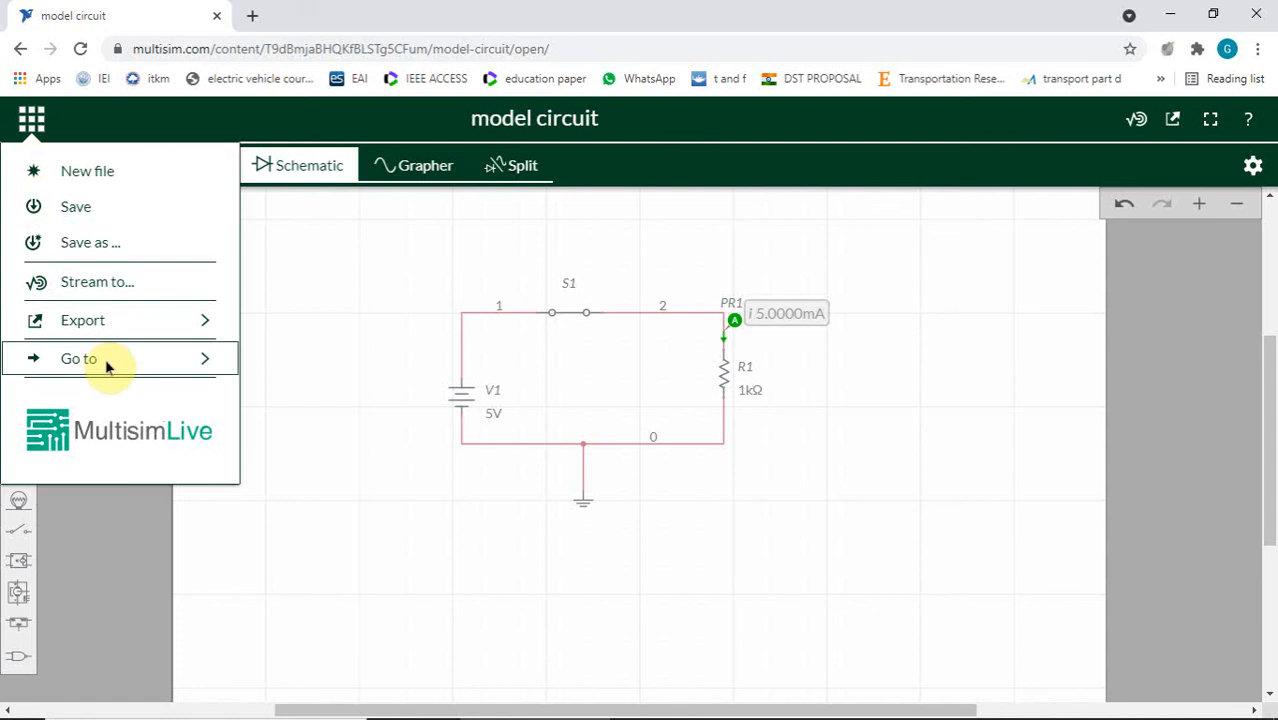
left_click(205, 360)
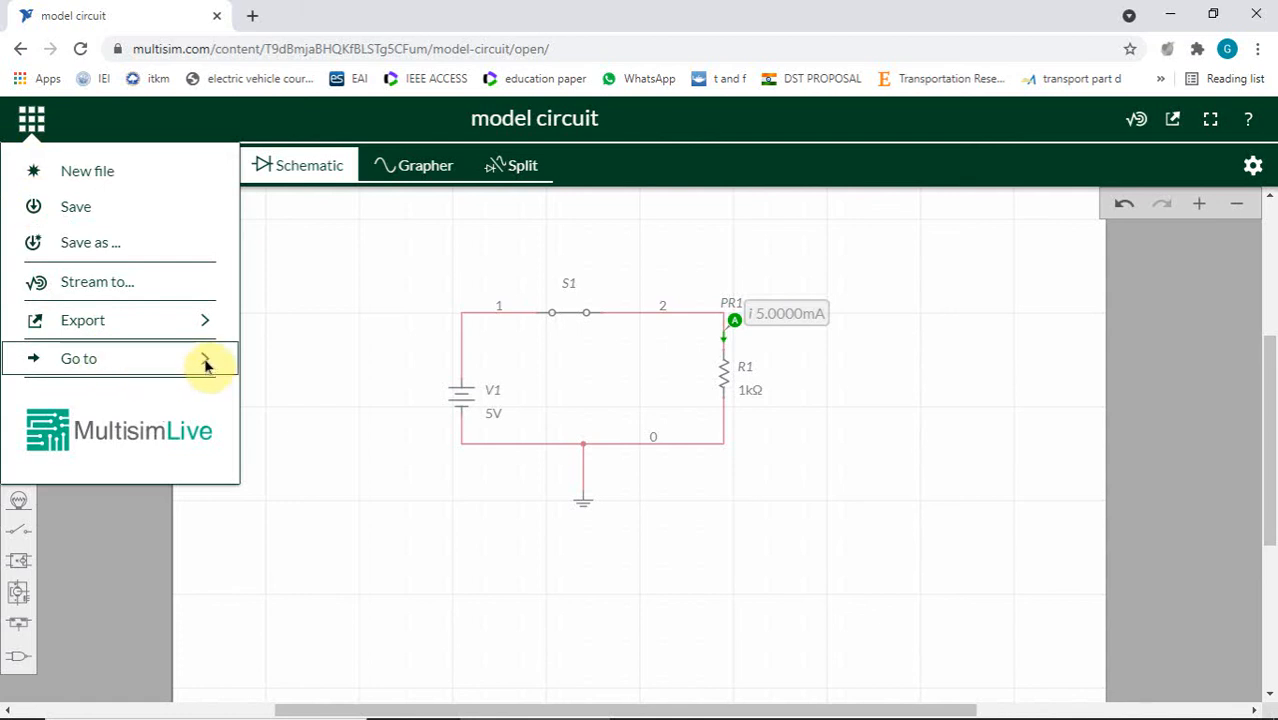
left_click(358, 364)
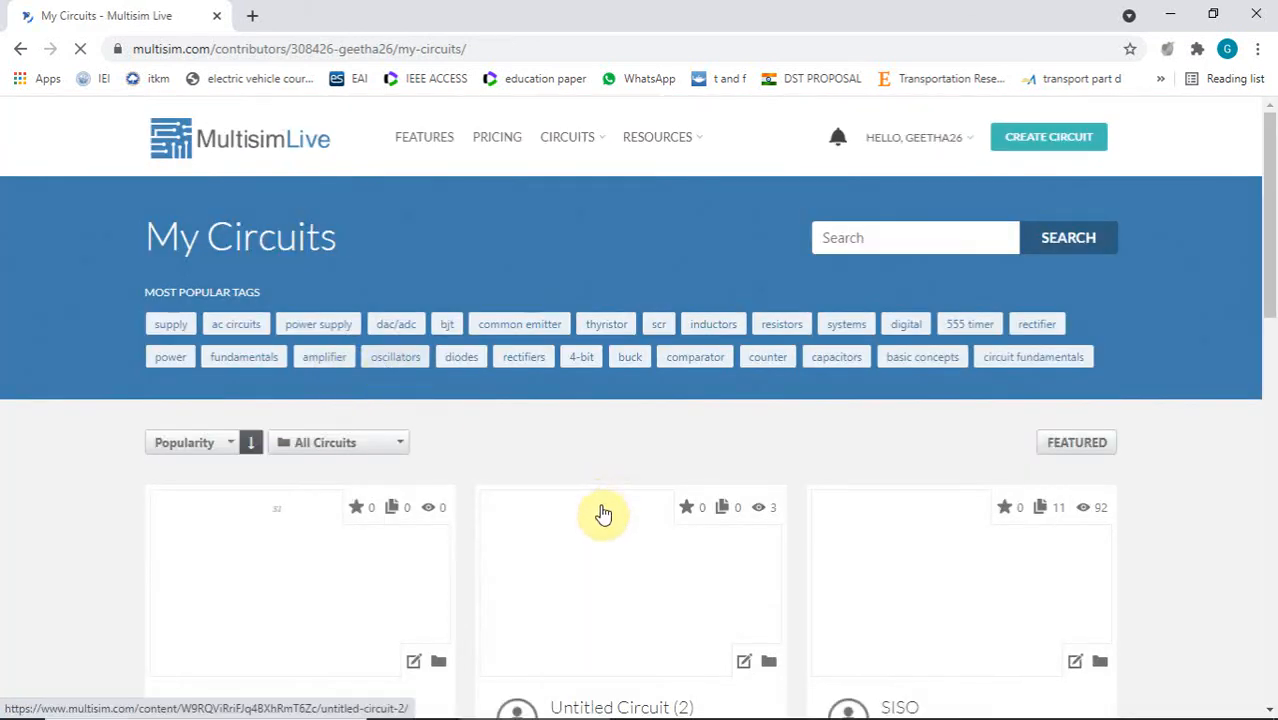
Step: Browse the saved circuits and open the SISO circuit from its details page
scroll(599, 563, "down", 2)
scroll(609, 418, "down", 3)
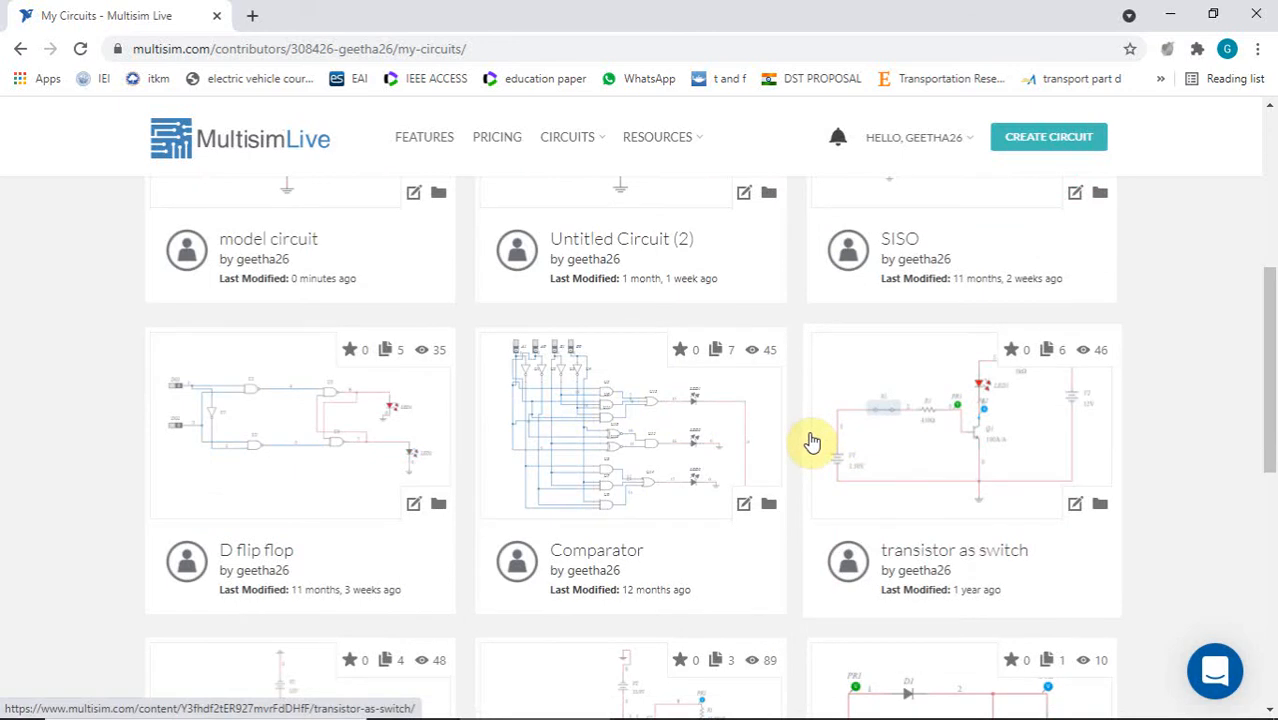
scroll(671, 500, "up", 2)
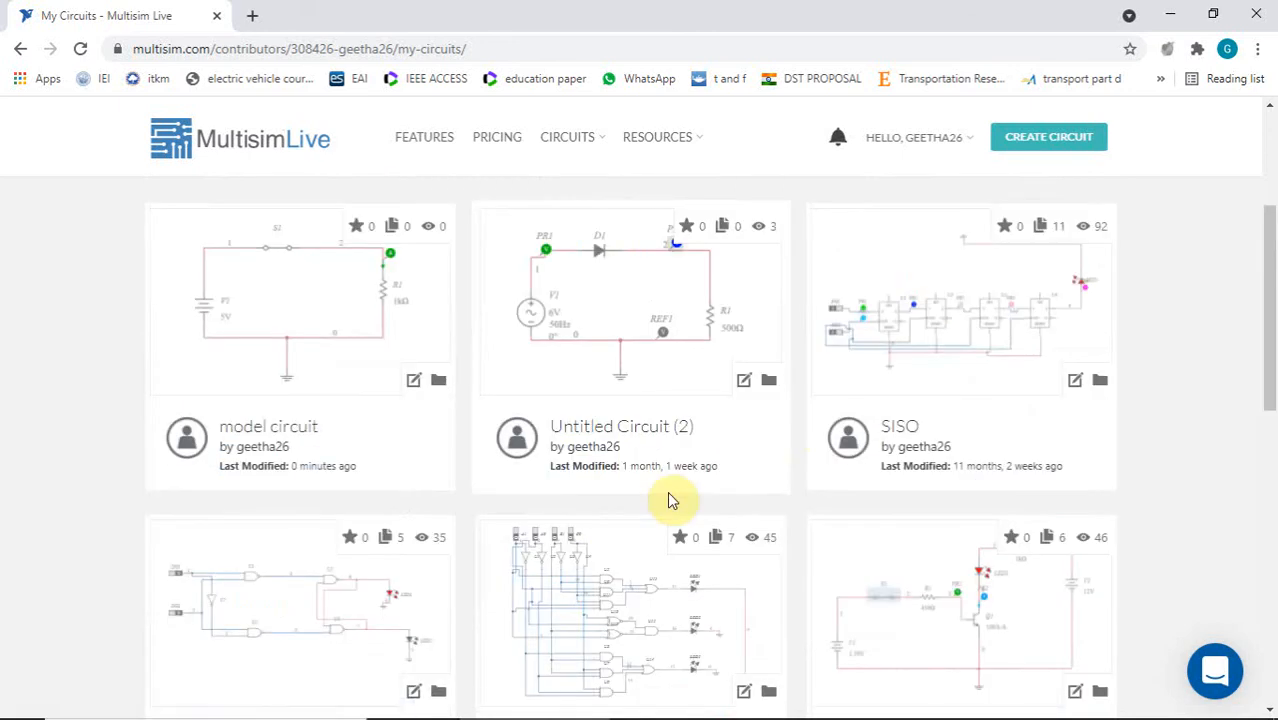
scroll(671, 507, "up", 3)
scroll(674, 509, "down", 3)
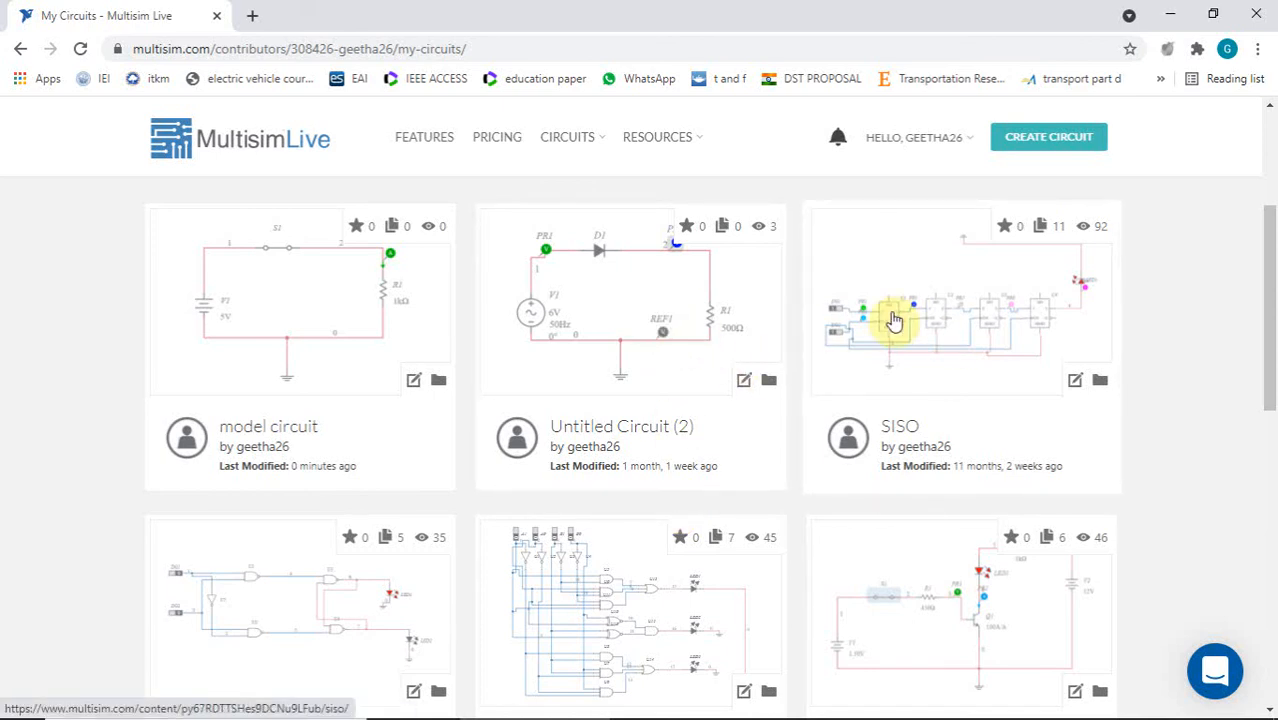
left_click(941, 330)
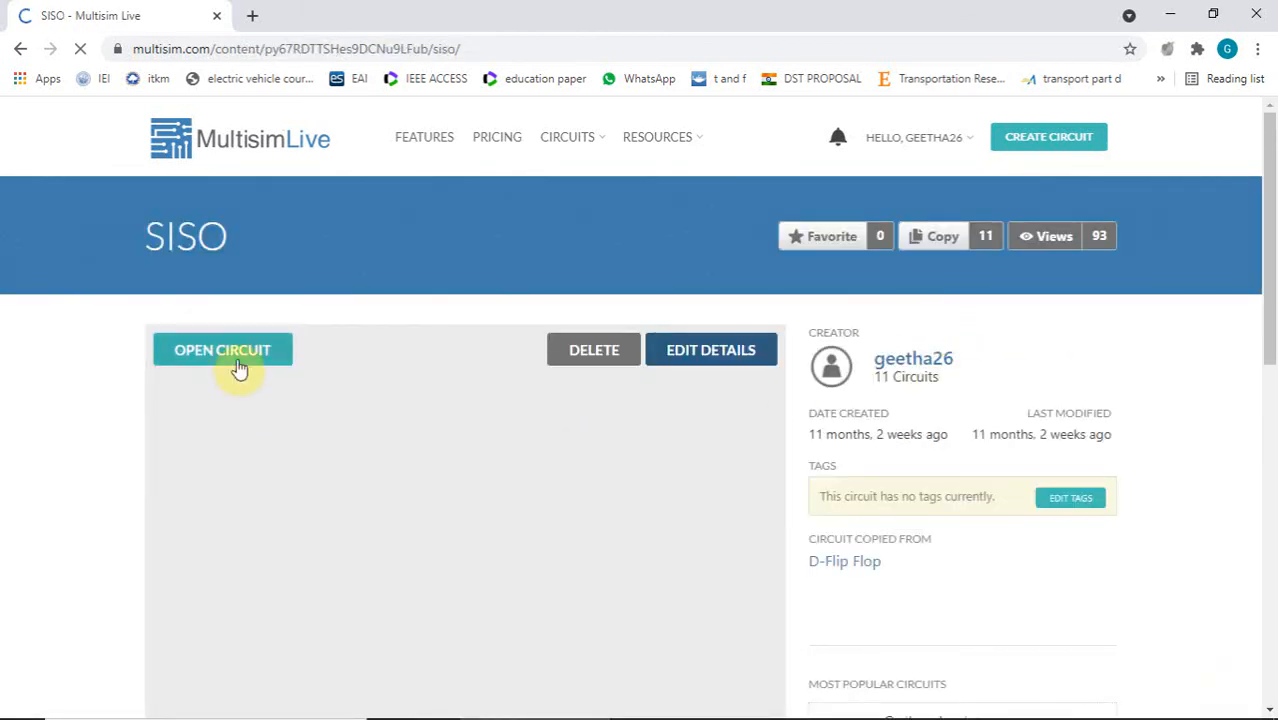
left_click(237, 362)
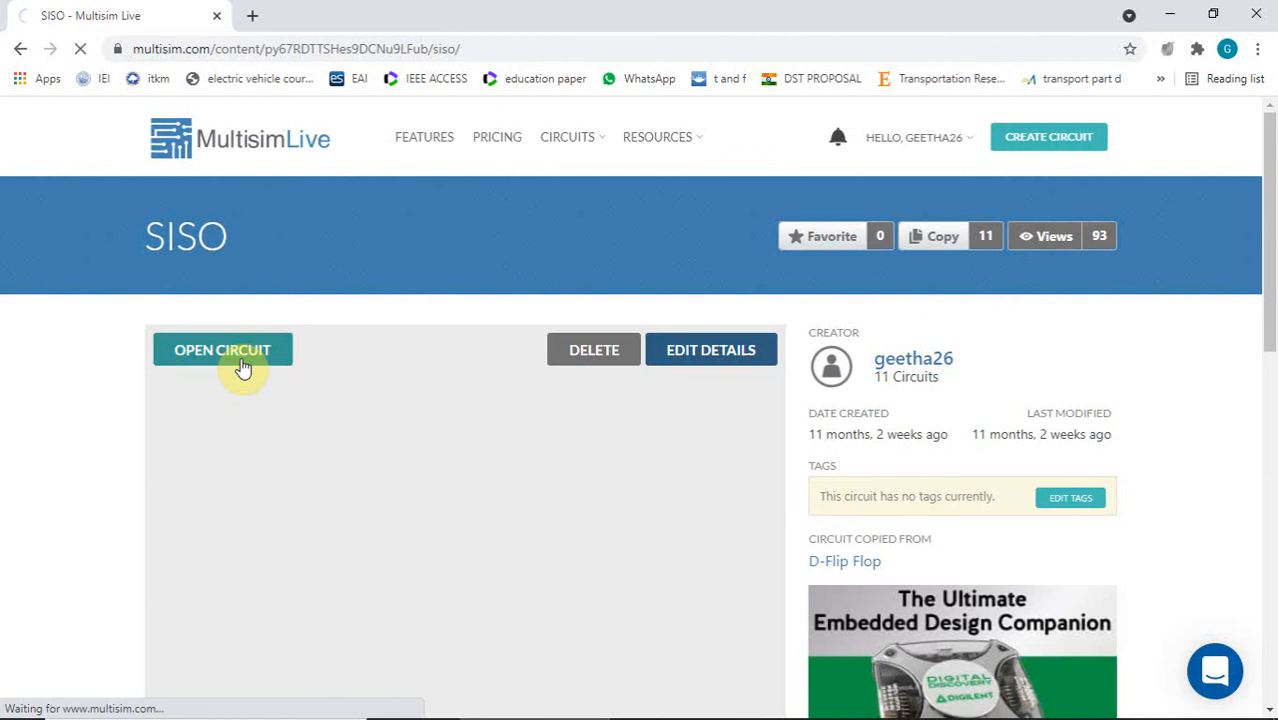